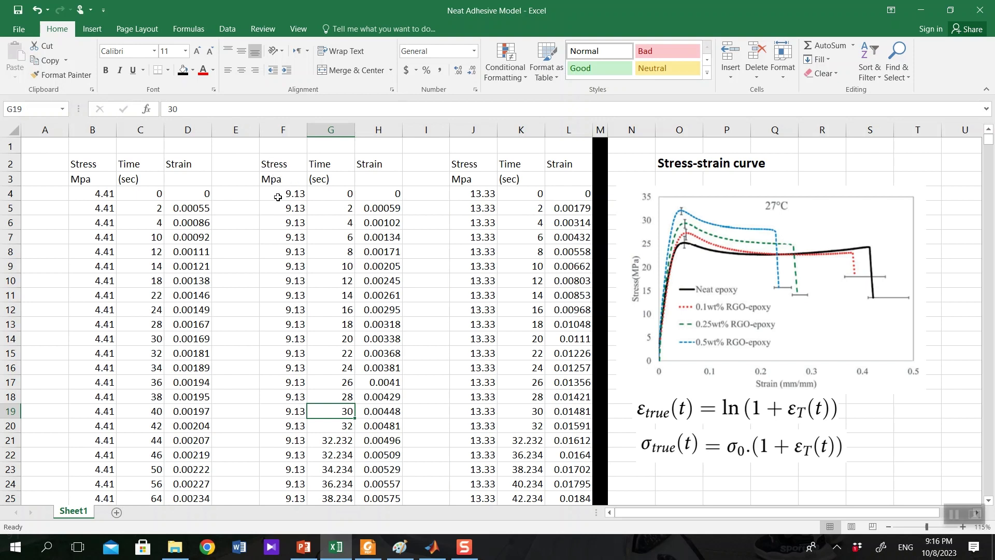
Step: Cut the 9.13 MPa stress, time and strain block from F4:H4 down and paste it at B2651
drag(280, 194, 377, 200)
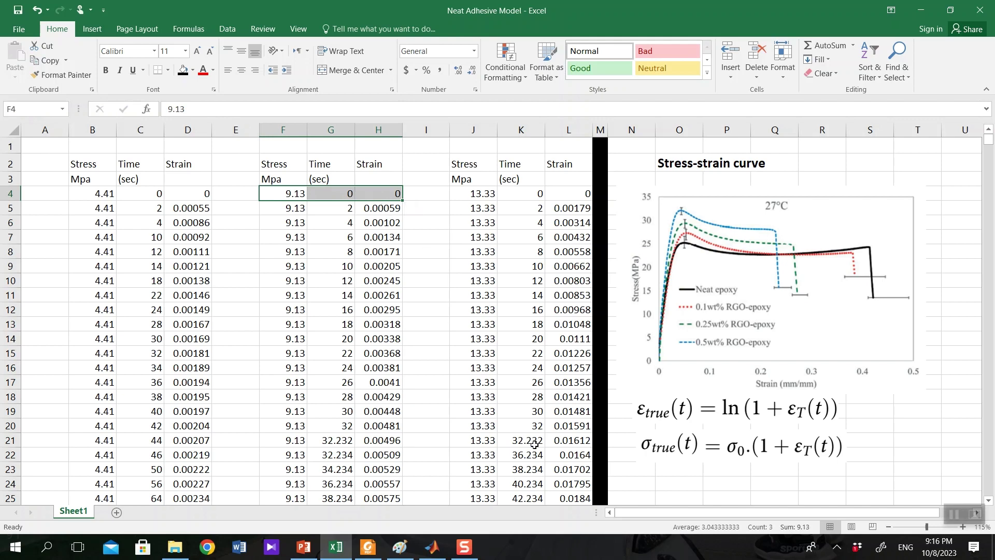
key(ctrl+shift+Down)
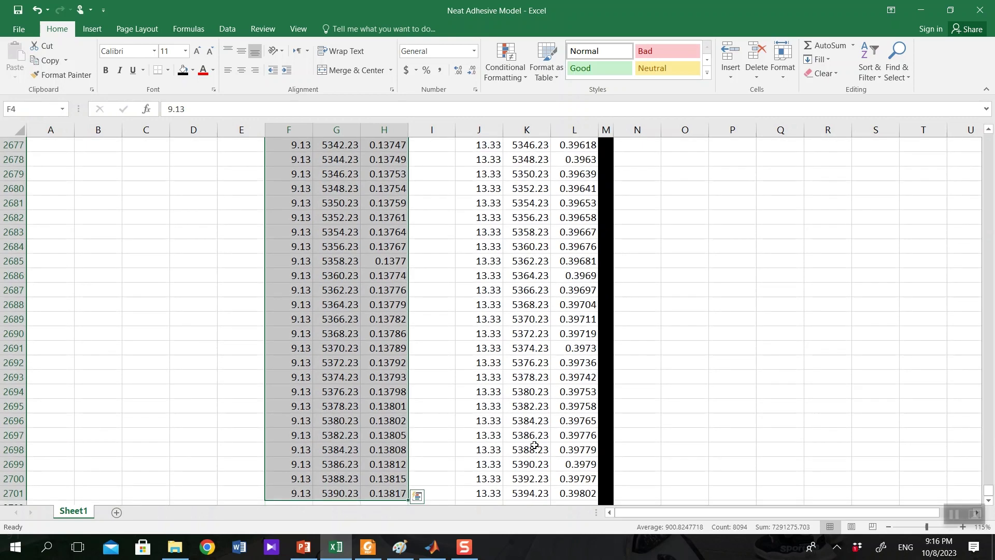
key(ctrl+c)
key(ctrl+BackSpace)
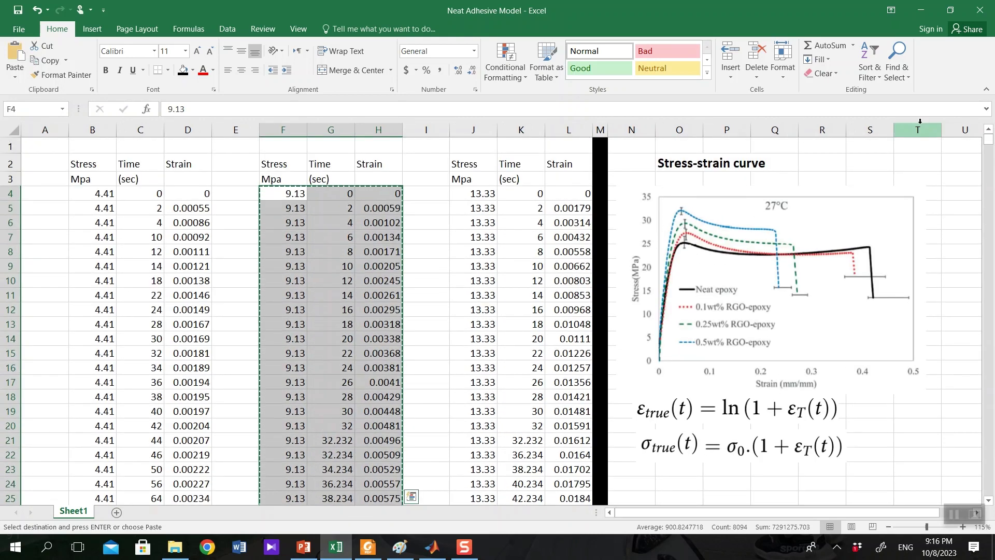
drag(988, 140, 993, 503)
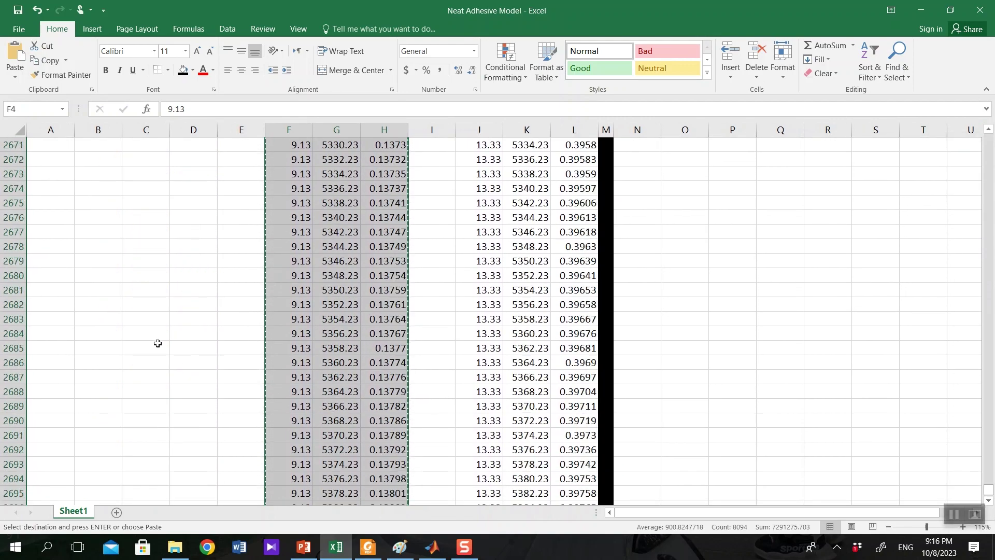
scroll(158, 343, up, 10)
click(111, 289)
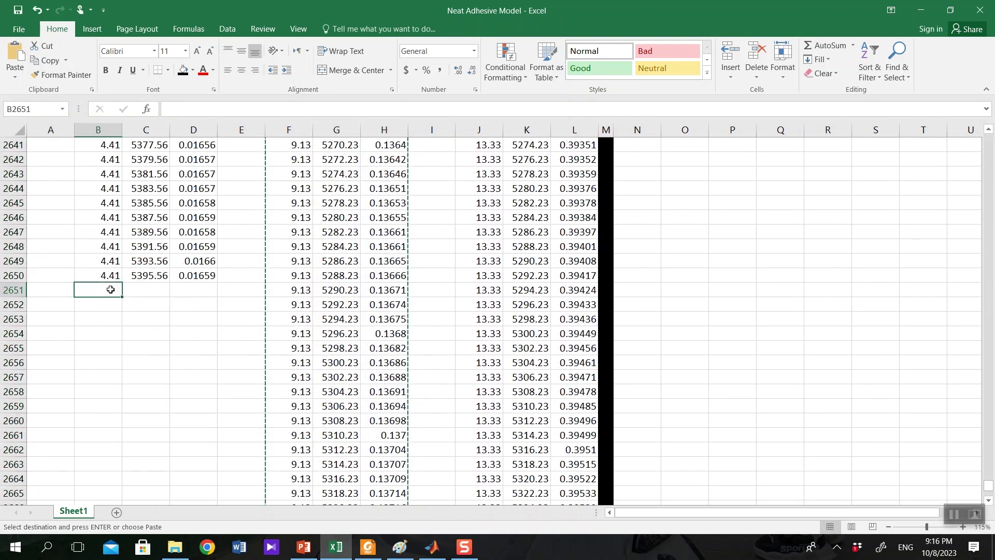
key(ctrl+v)
scroll(588, 315, up, 8)
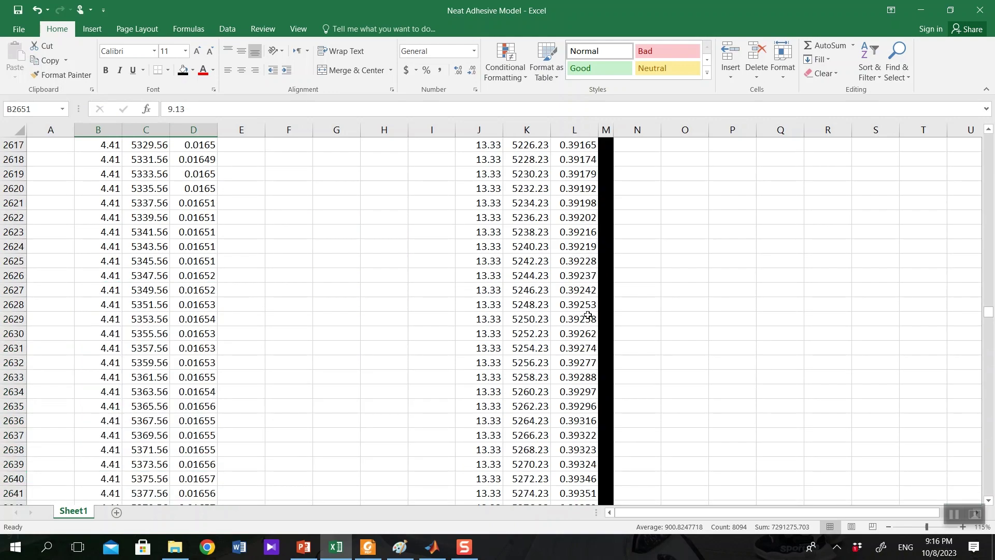
scroll(588, 315, up, 9)
drag(990, 318, 976, 122)
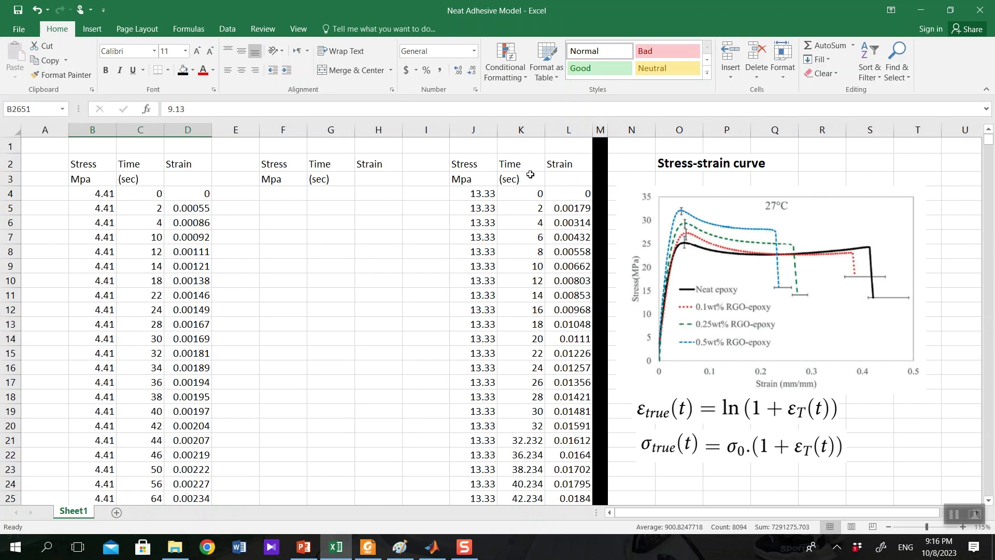
Step: Select the 13.33 MPa data block from J4:L4 down to its last row and cut it
drag(482, 194, 584, 197)
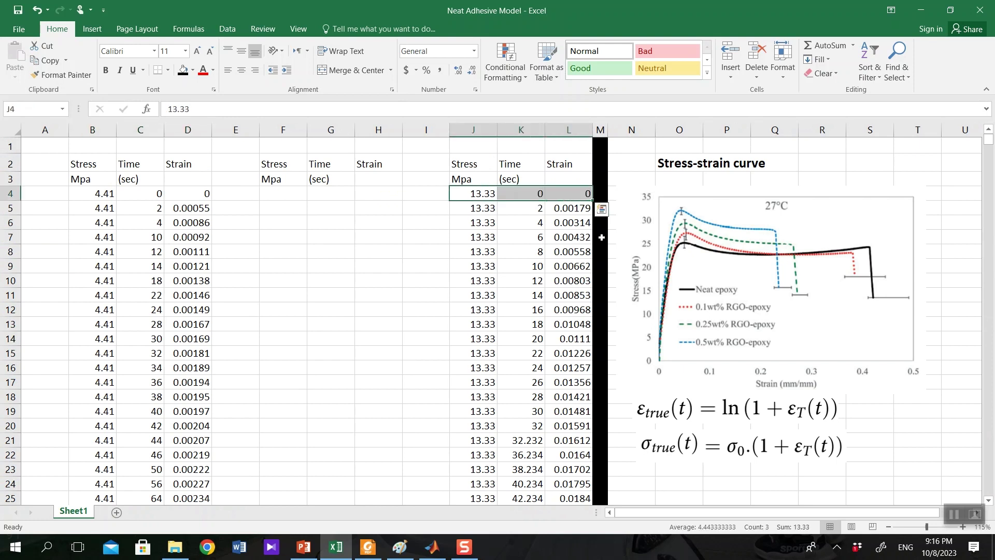
click(601, 209)
drag(485, 194, 567, 200)
key(ctrl+shift+Down)
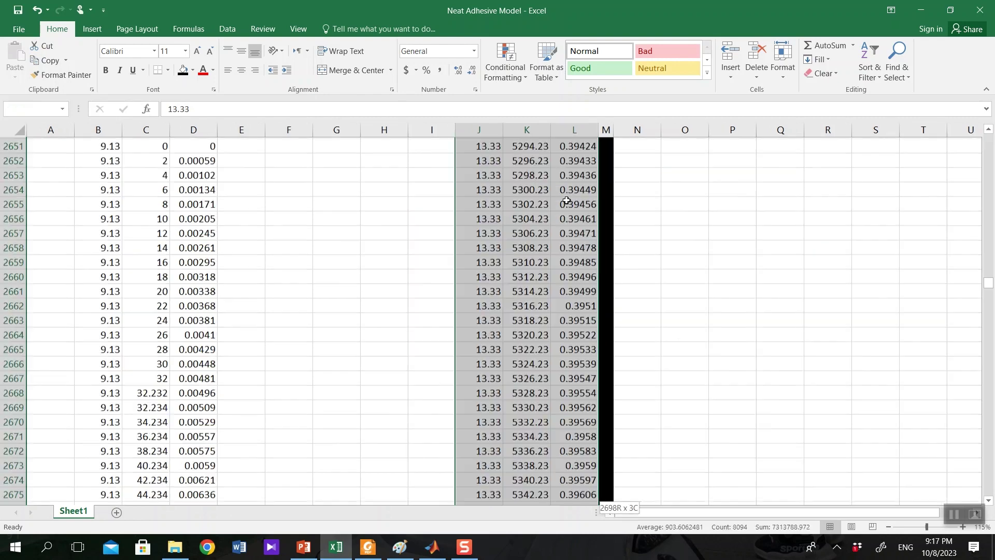
key(ctrl+BackSpace)
key(ctrl+c)
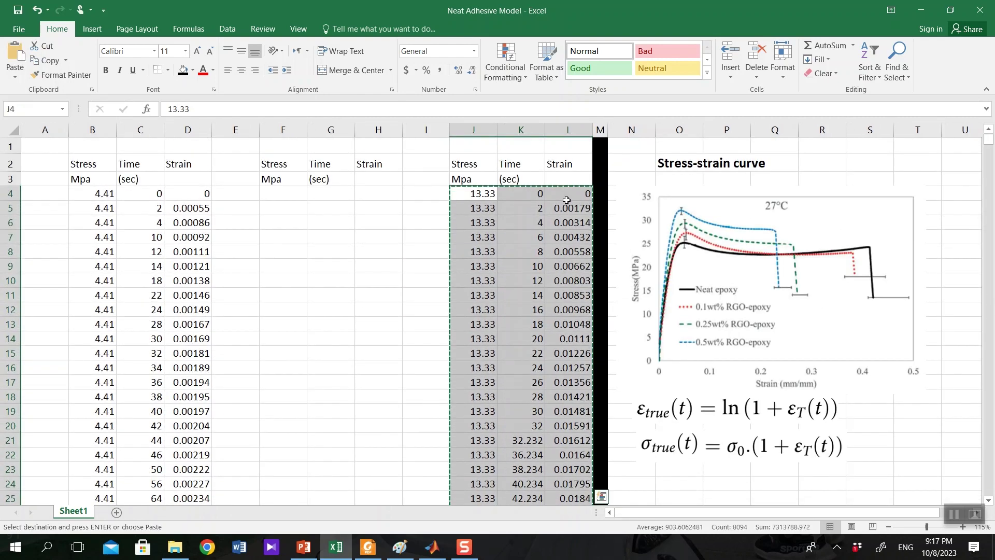
key(ctrl+q)
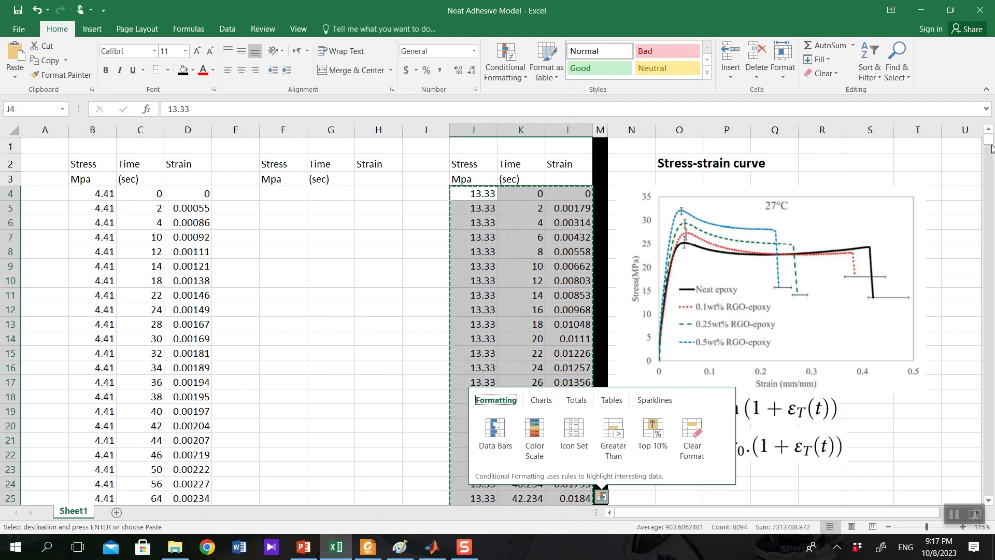
Step: Paste the 13.33 MPa data at B5349, directly below the 9.13 MPa set
scroll(990, 416, down, 20)
scroll(990, 416, down, 20)
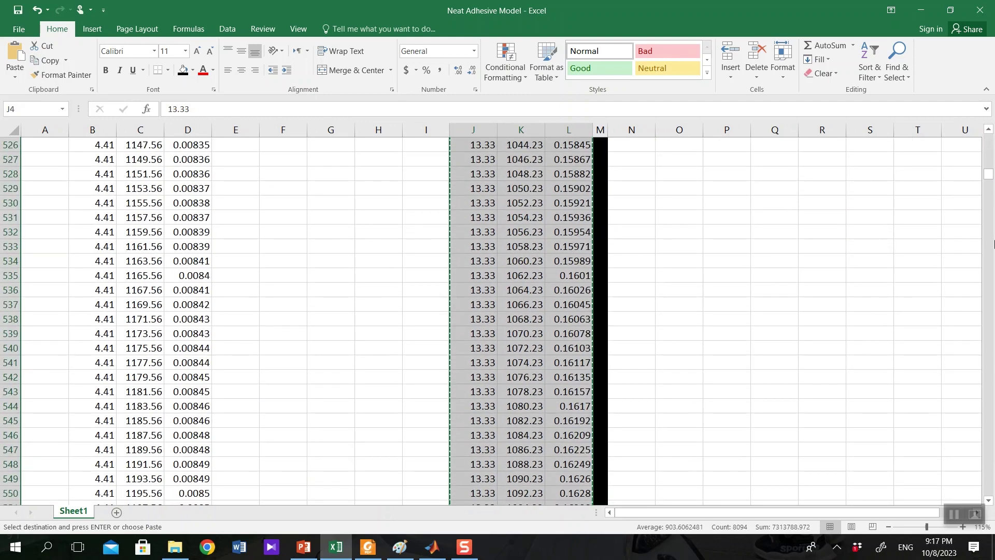
drag(991, 179, 992, 516)
scroll(135, 351, down, 12)
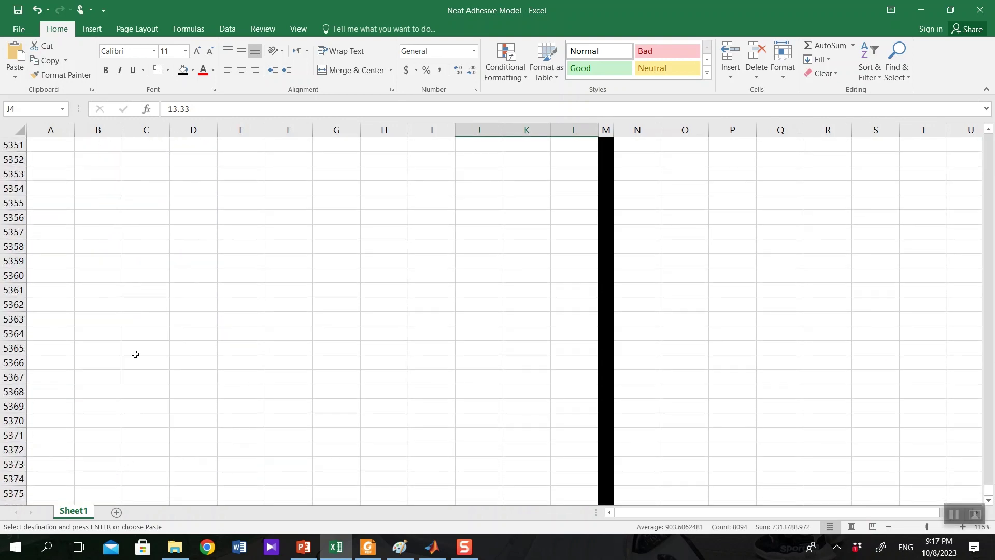
scroll(151, 280, up, 8)
click(109, 333)
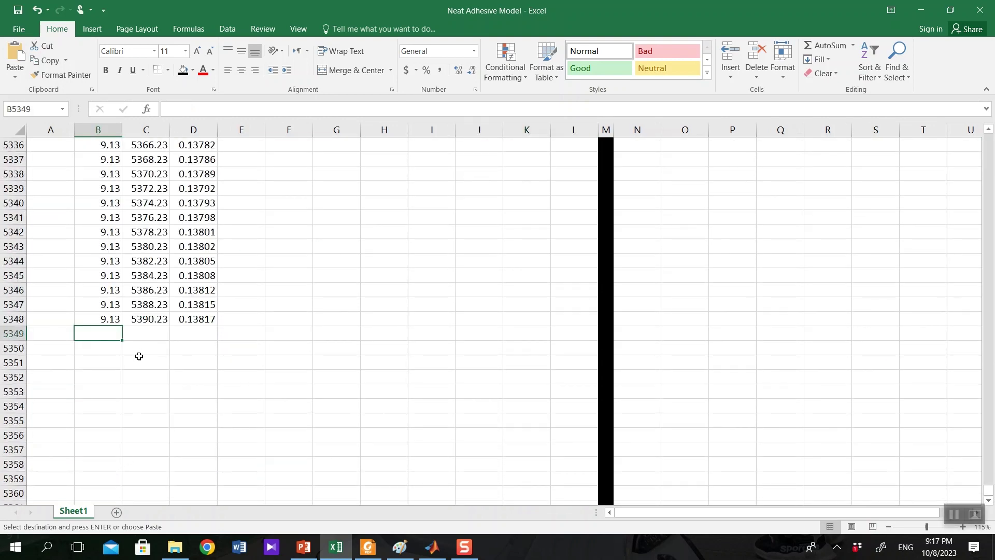
key(Return)
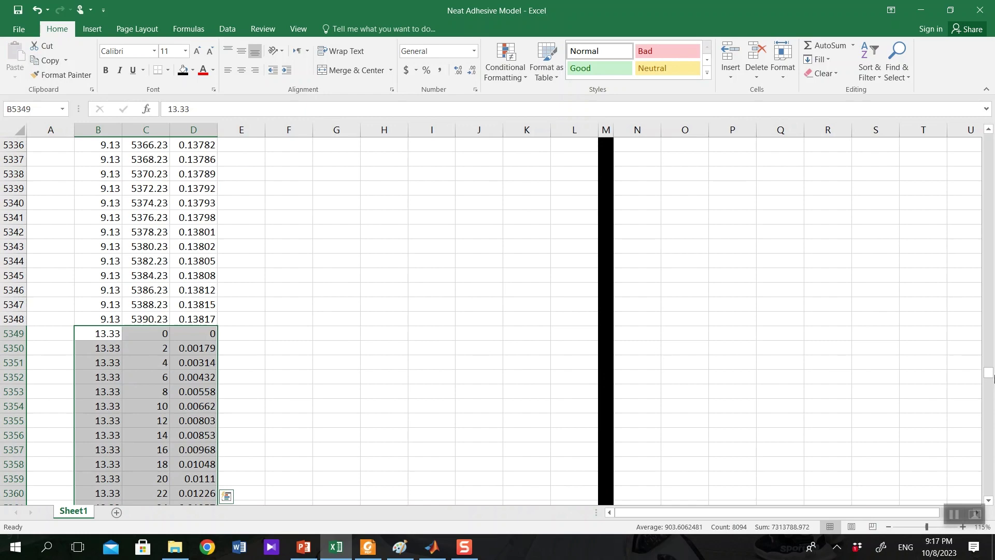
drag(992, 377, 989, 139)
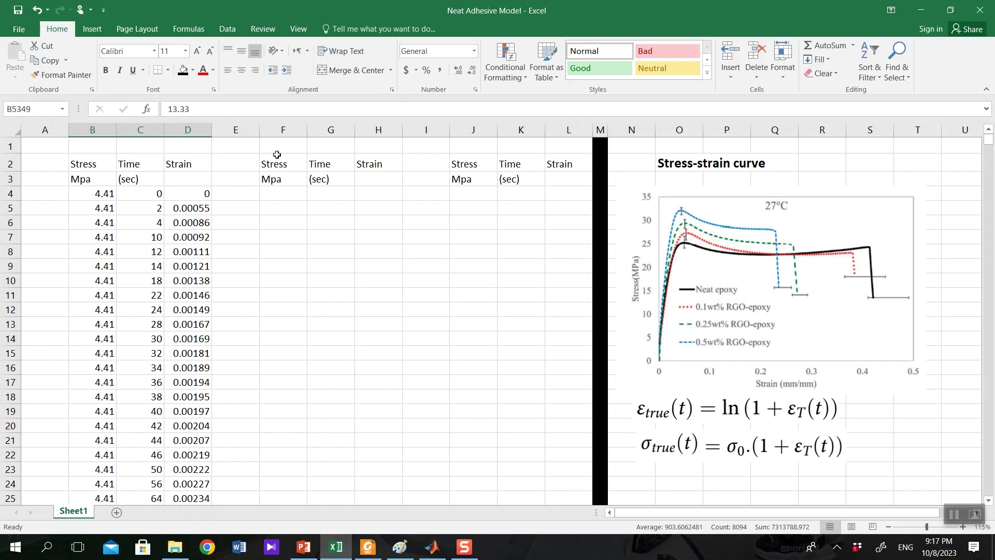
Step: Delete the emptied columns F to L
click(279, 130)
drag(279, 130, 555, 151)
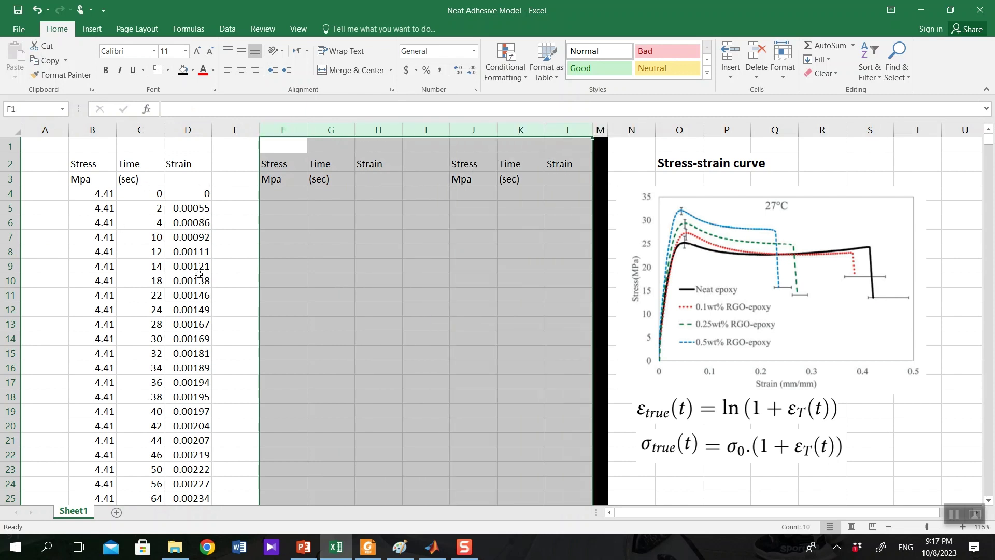
click(757, 54)
Step: Insert two blank columns at column E, right after Strain
click(236, 130)
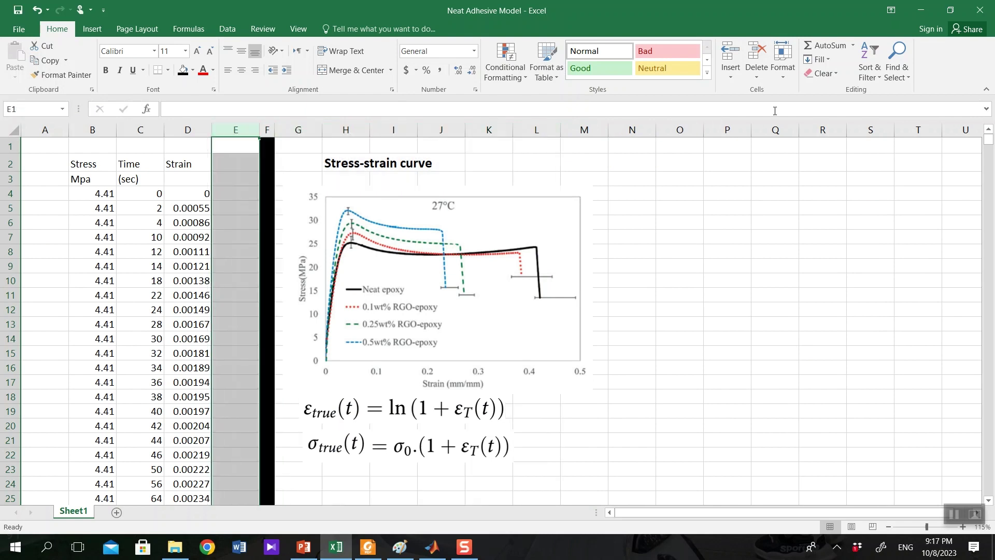
click(725, 52)
click(721, 47)
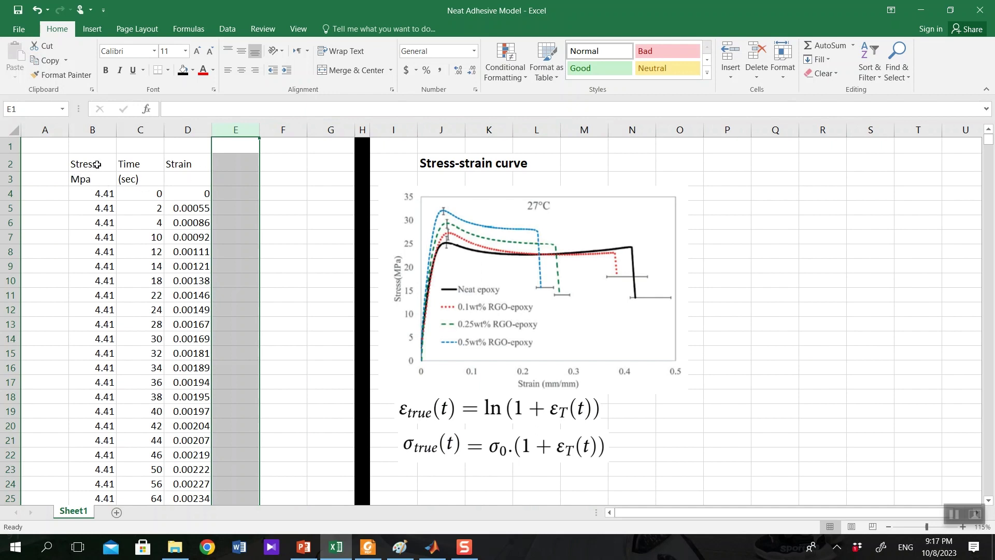
Step: Label the new column E with the heading 'True stress'
click(244, 168)
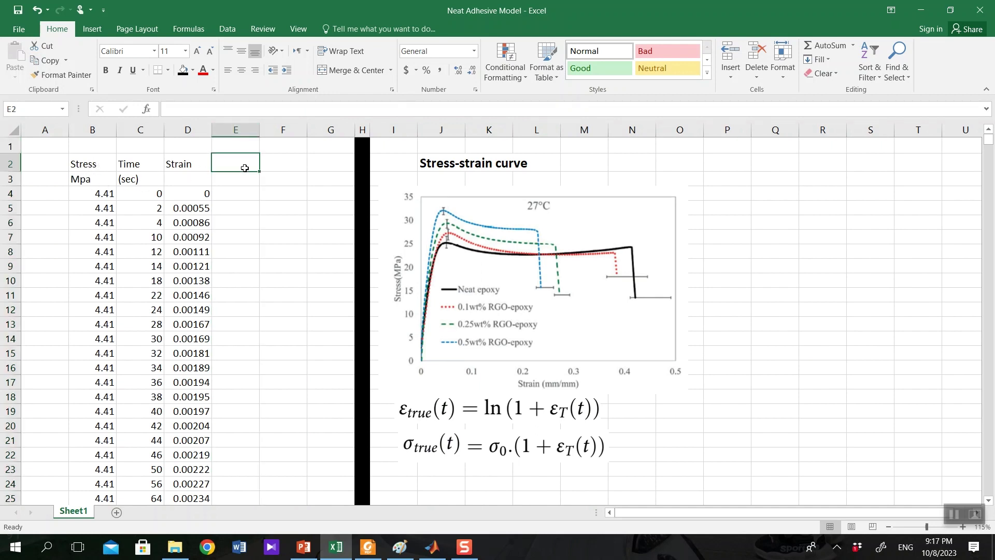
text(True stress)
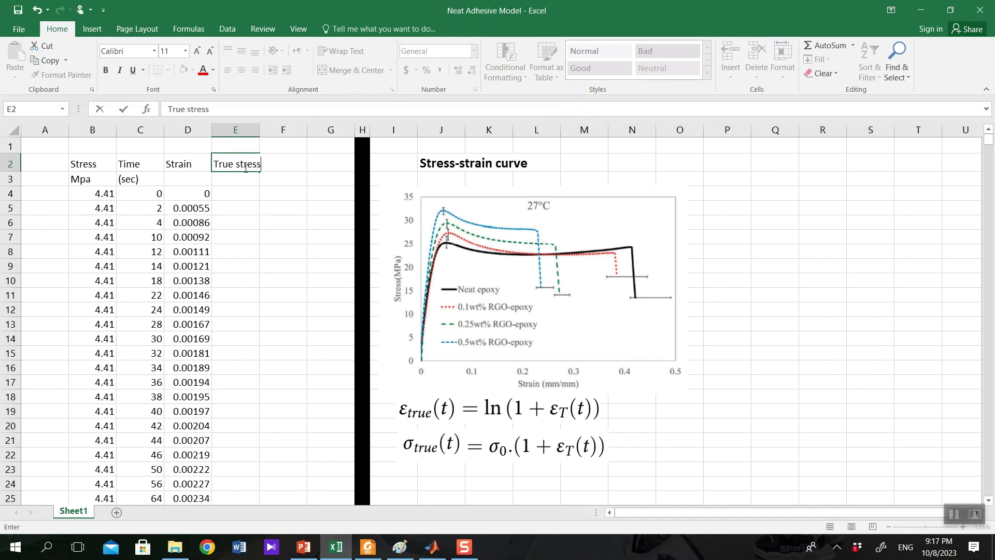
click(232, 195)
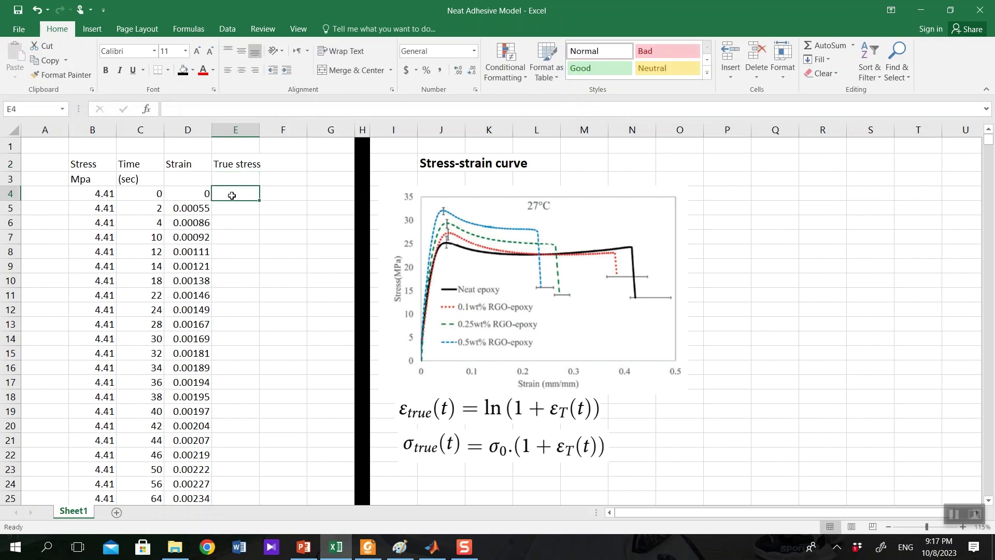
Step: Enter =B4*(1+D4) in E4 and fill it down the whole of column E
text(=)
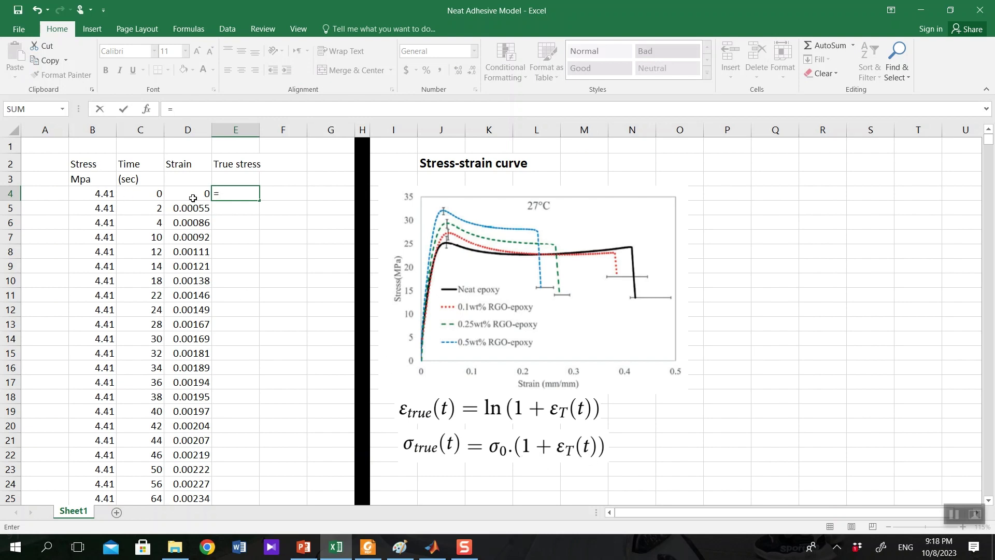
click(95, 193)
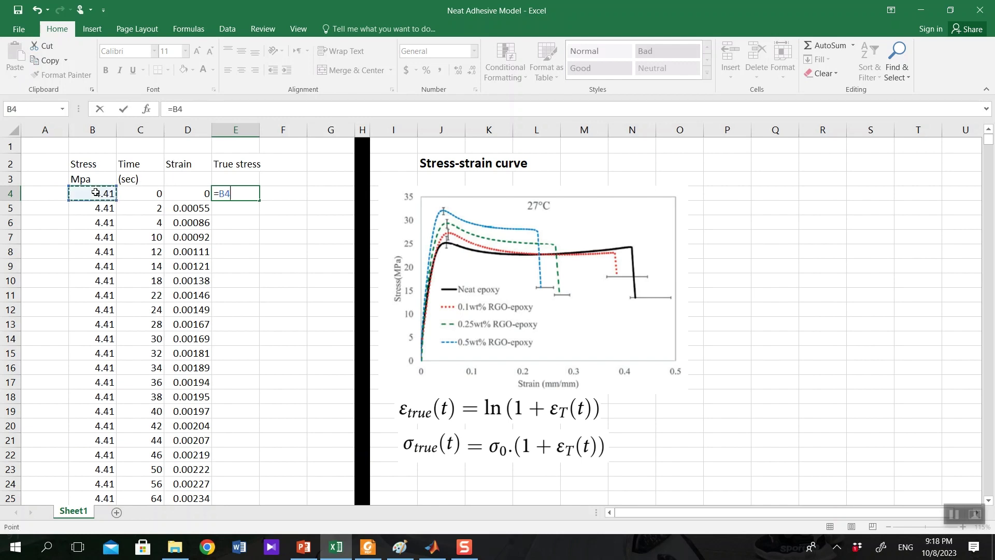
text(*)
text(1+)
click(185, 193)
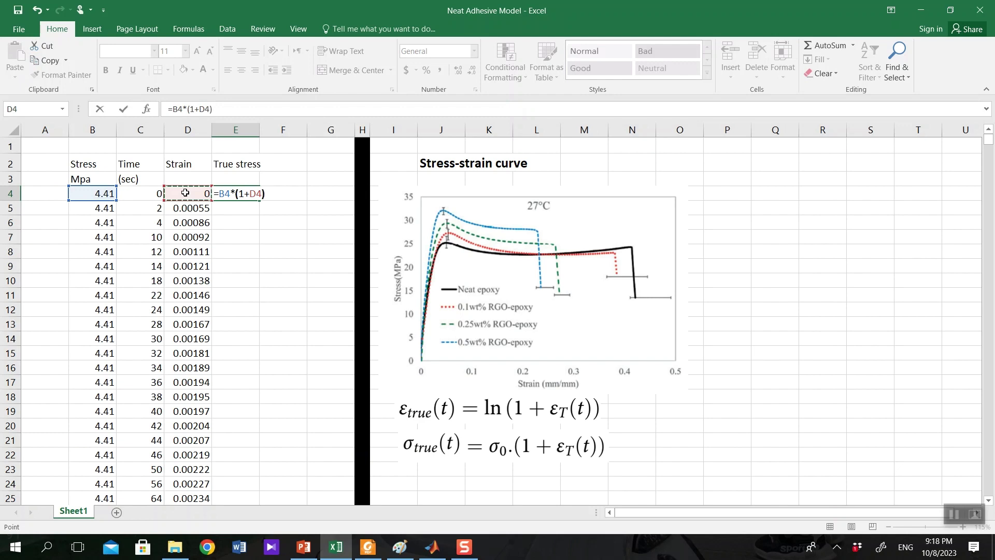
text())
key(Return)
click(240, 193)
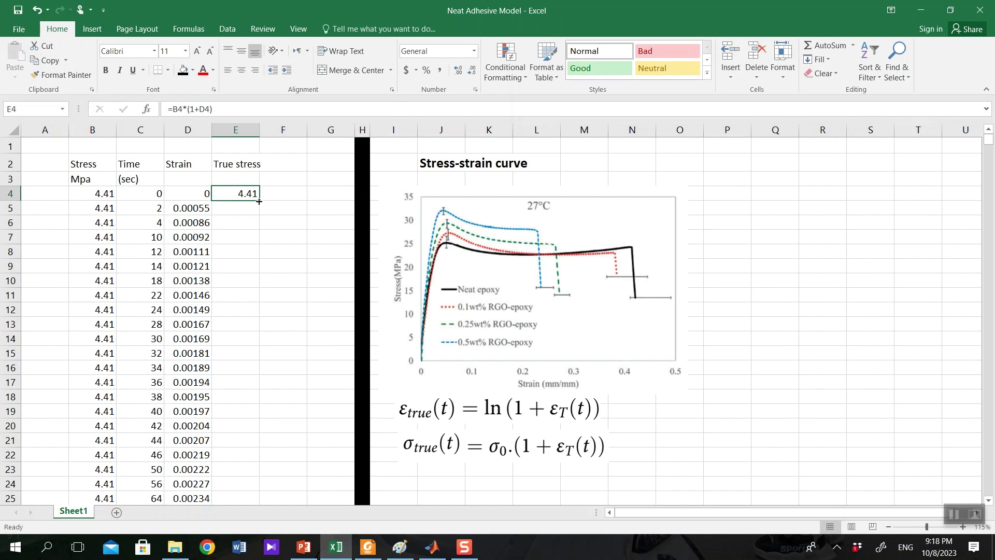
double_click(258, 201)
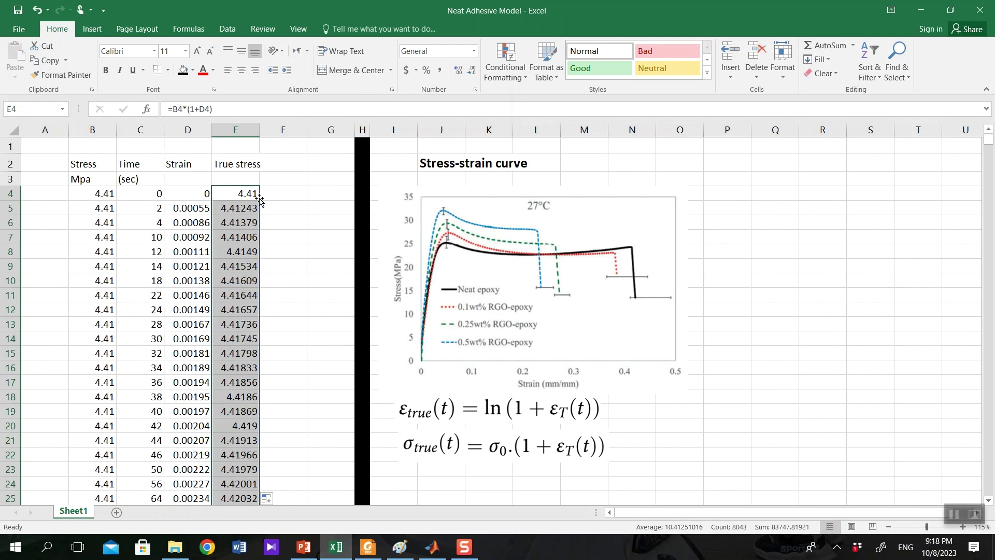
Step: Label column F with the heading 'True strain' in F2
click(282, 200)
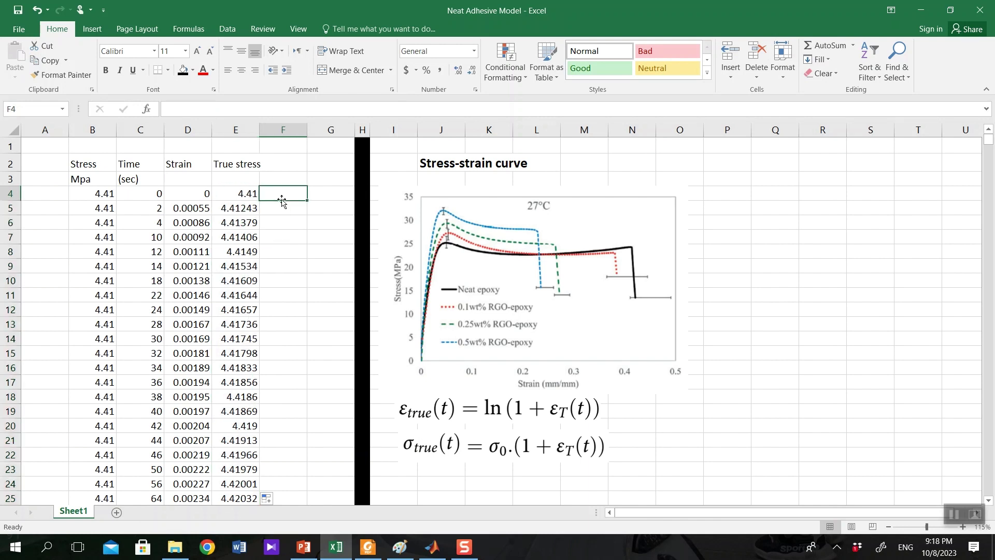
click(276, 163)
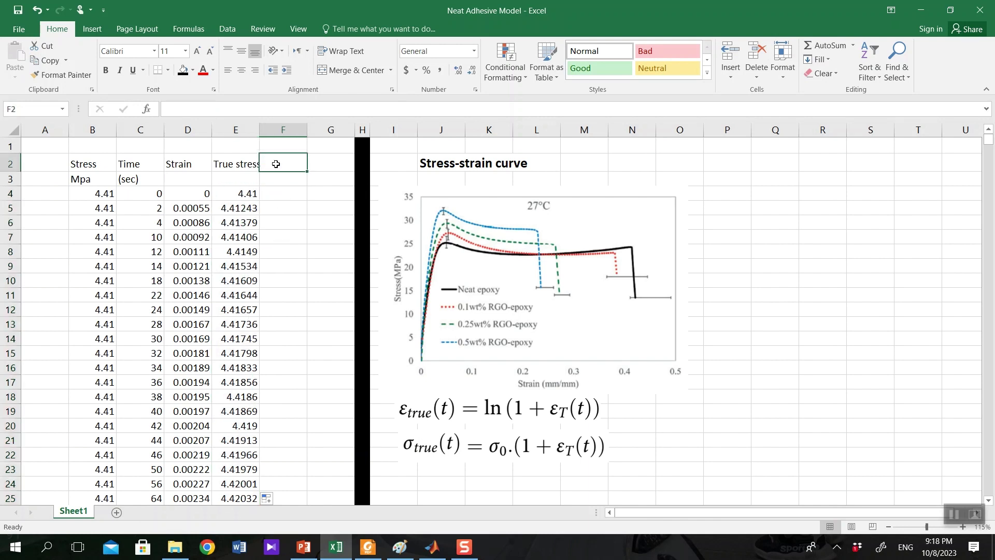
text(Tru)
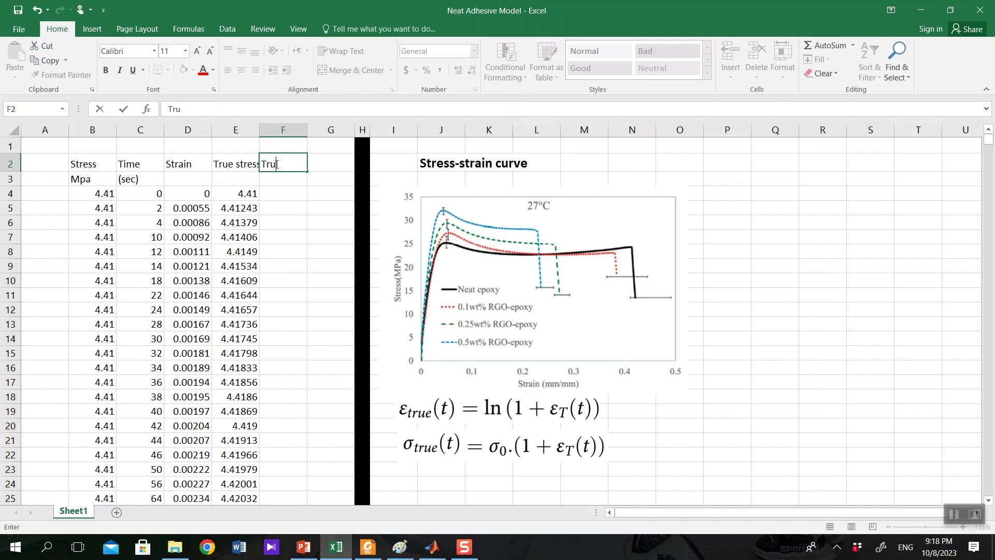
text(e strain)
click(274, 196)
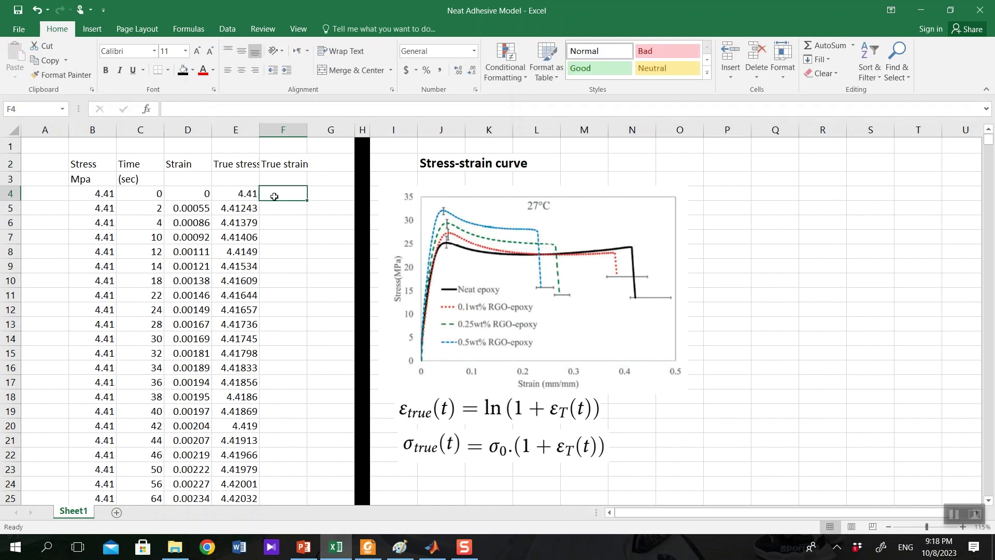
Step: Enter =LN(1+D4) in F4, fill it down column F, and minimize Excel
text(=)
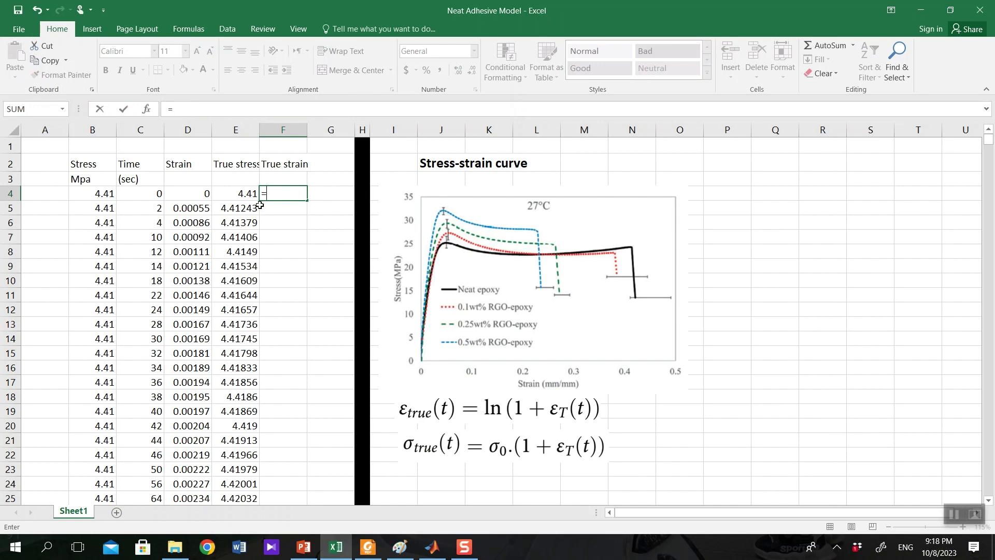
text(ln)
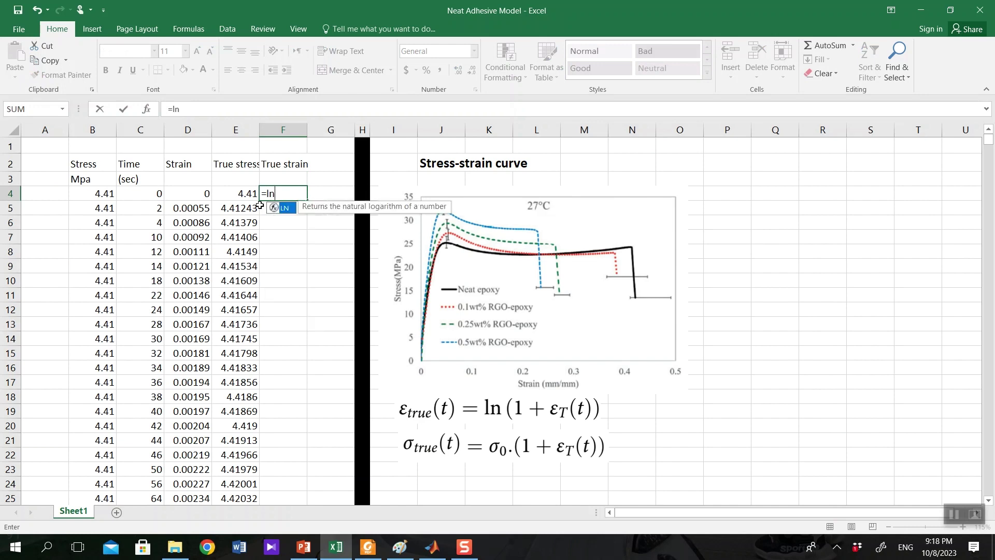
text(()
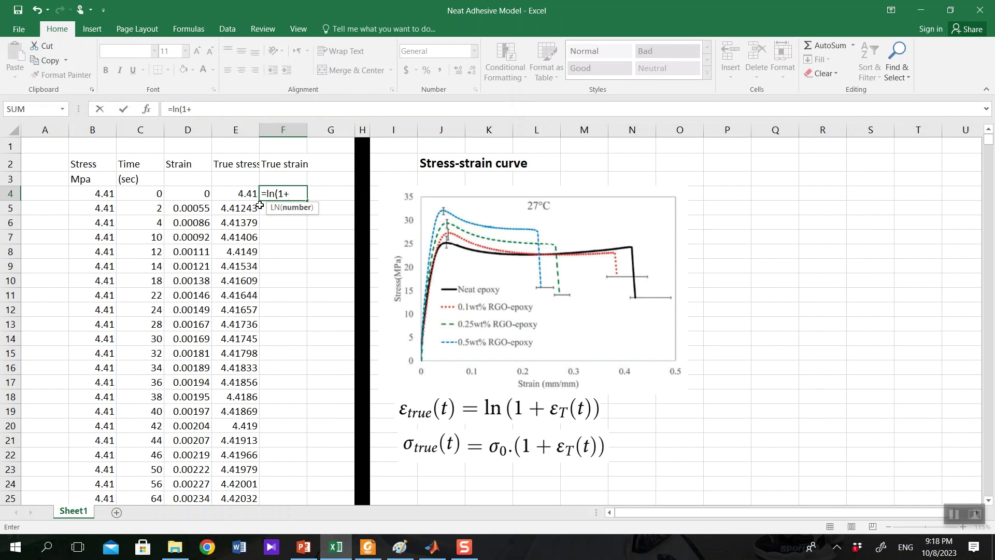
text(1+)
click(190, 194)
text())
key(Return)
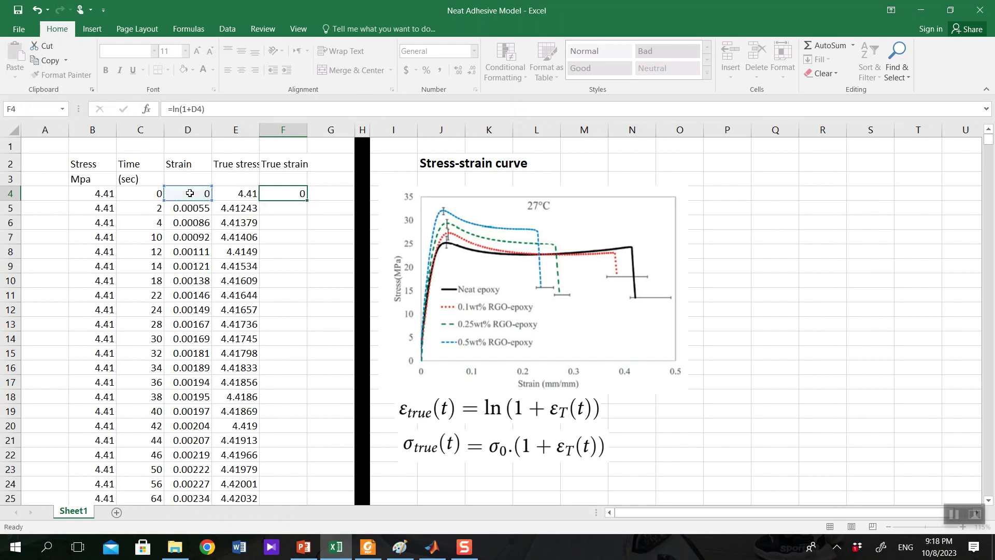
click(276, 197)
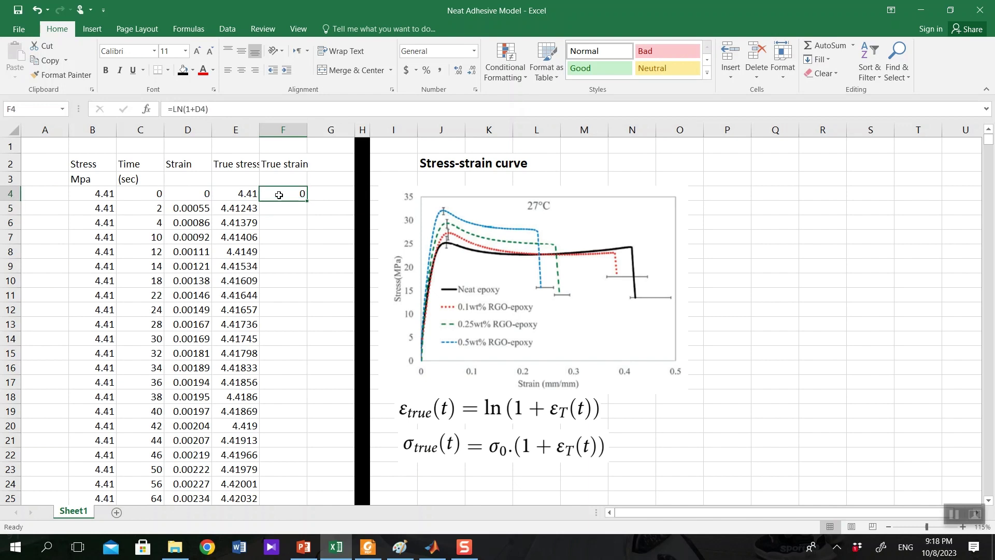
double_click(309, 202)
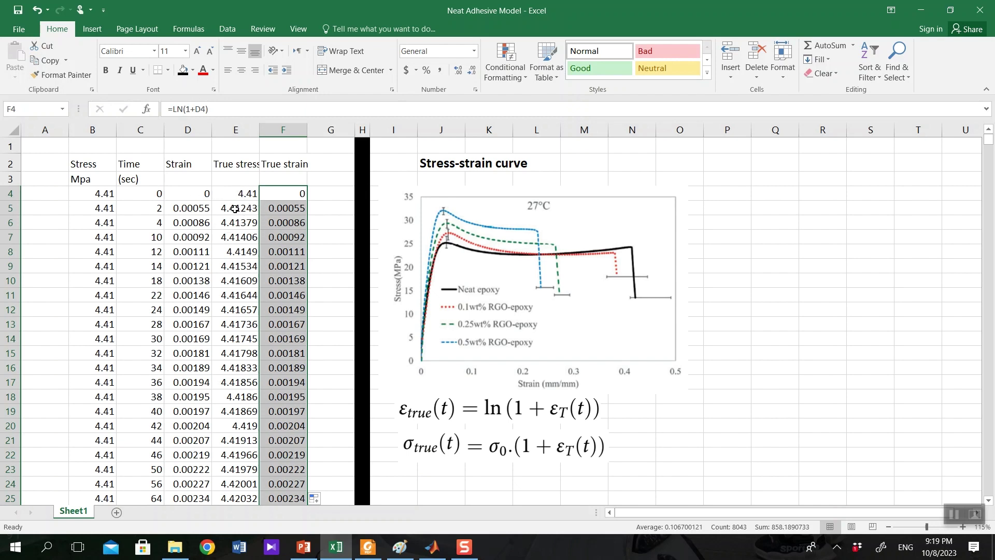
click(921, 11)
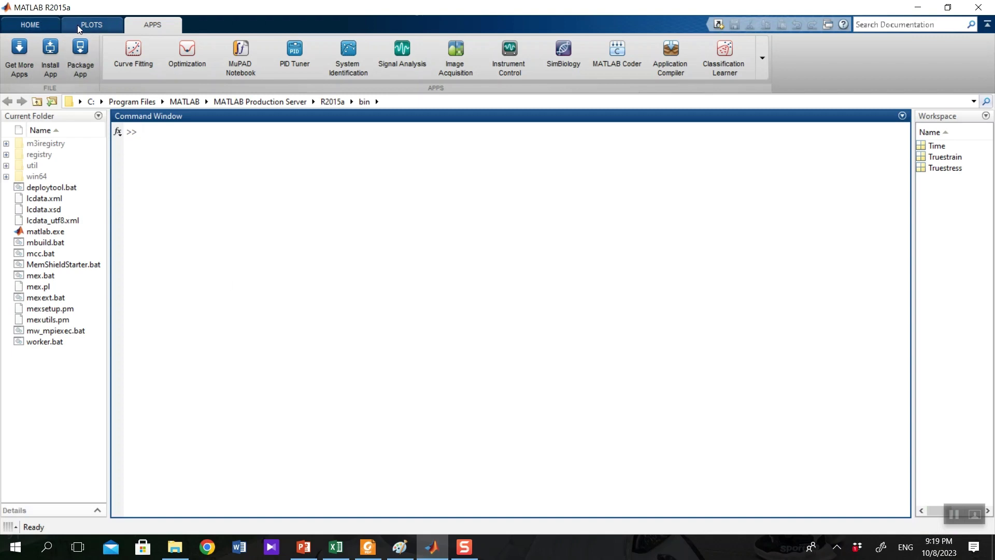
Step: Import data from Neat Adhesive Model.xlsx in Desktop > YT Videos > SLJ Creep. Part I. Creep Model
click(39, 24)
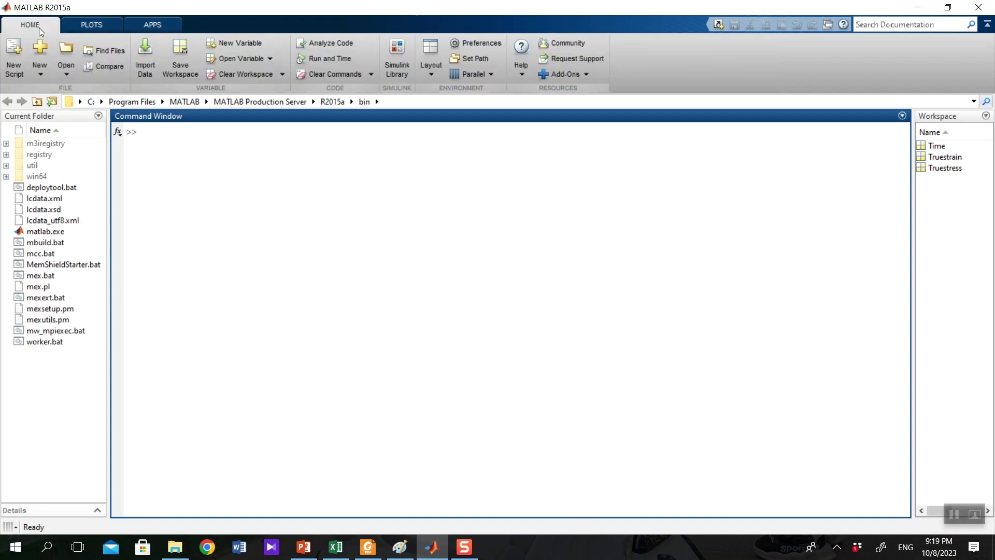
click(142, 55)
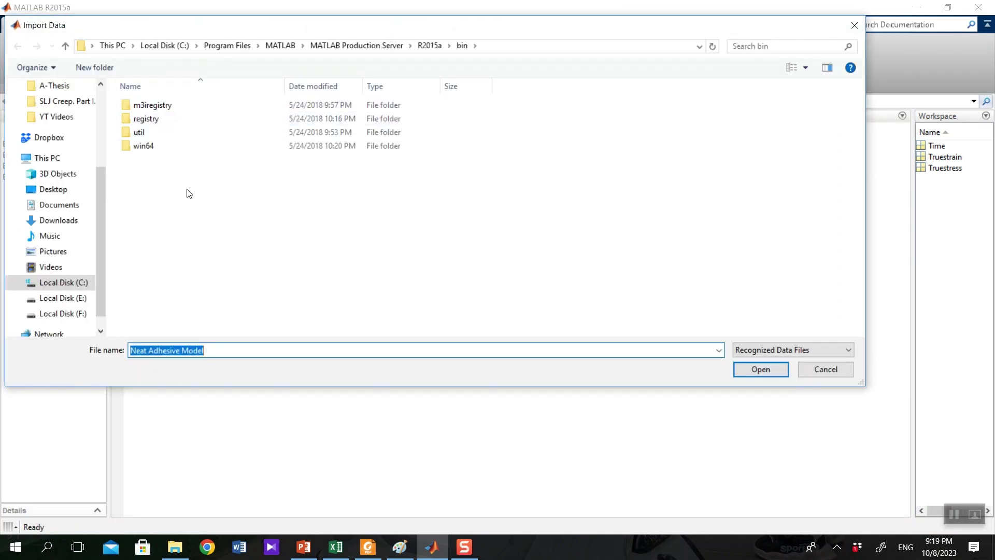
scroll(101, 194, up, 3)
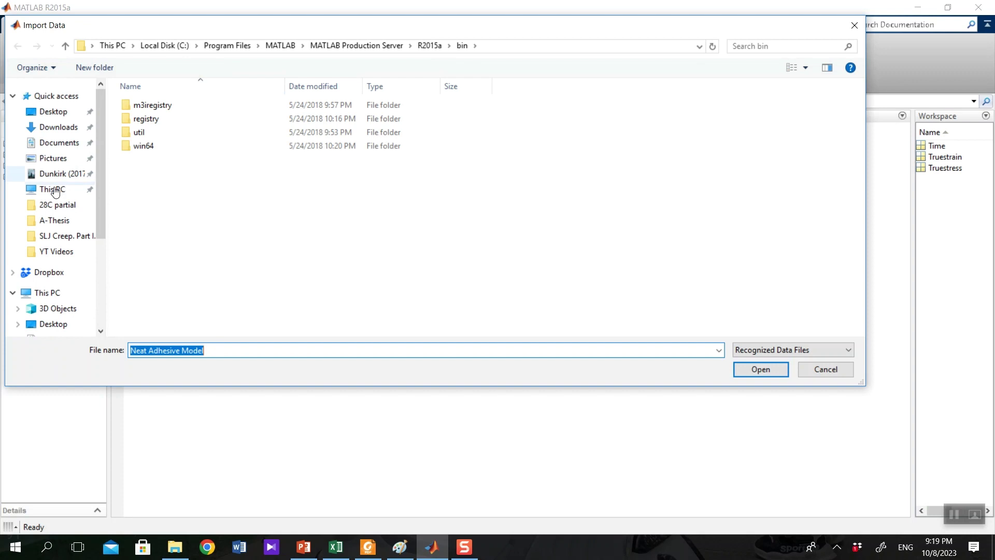
scroll(51, 251, down, 1)
scroll(57, 236, up, 1)
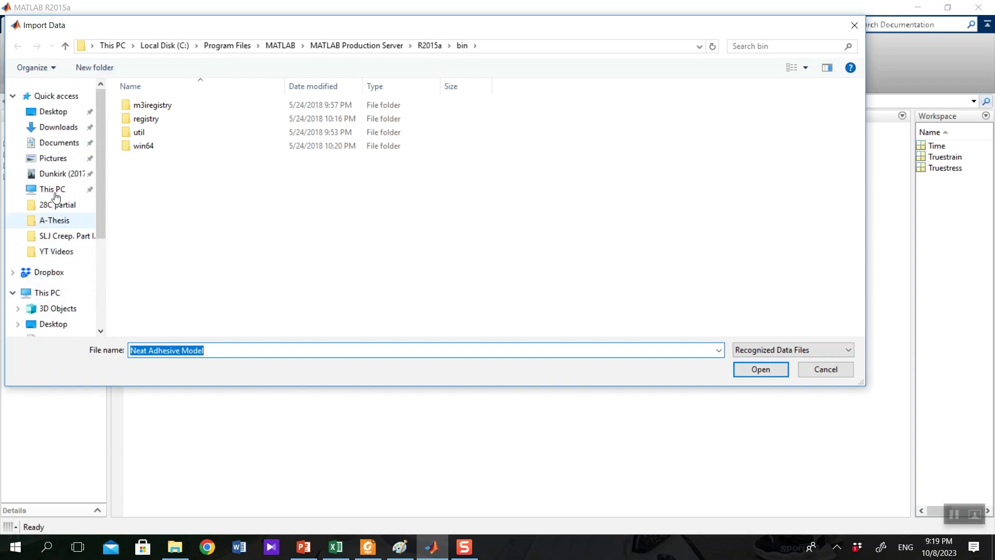
click(51, 111)
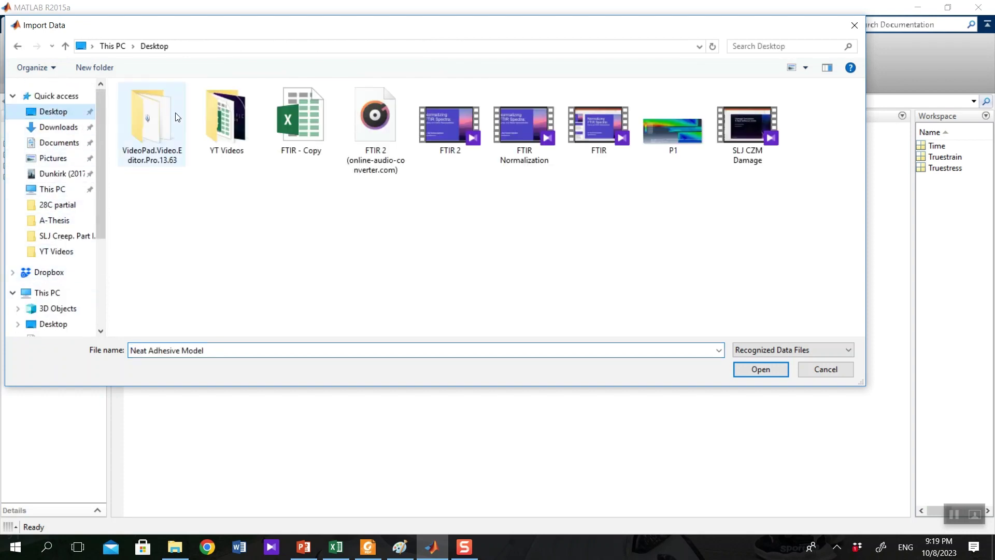
double_click(225, 125)
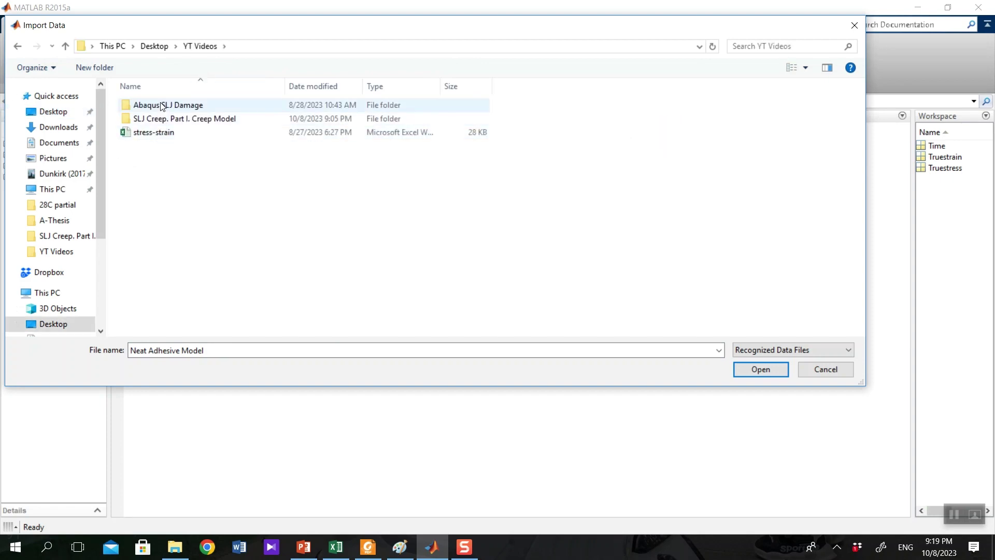
double_click(165, 119)
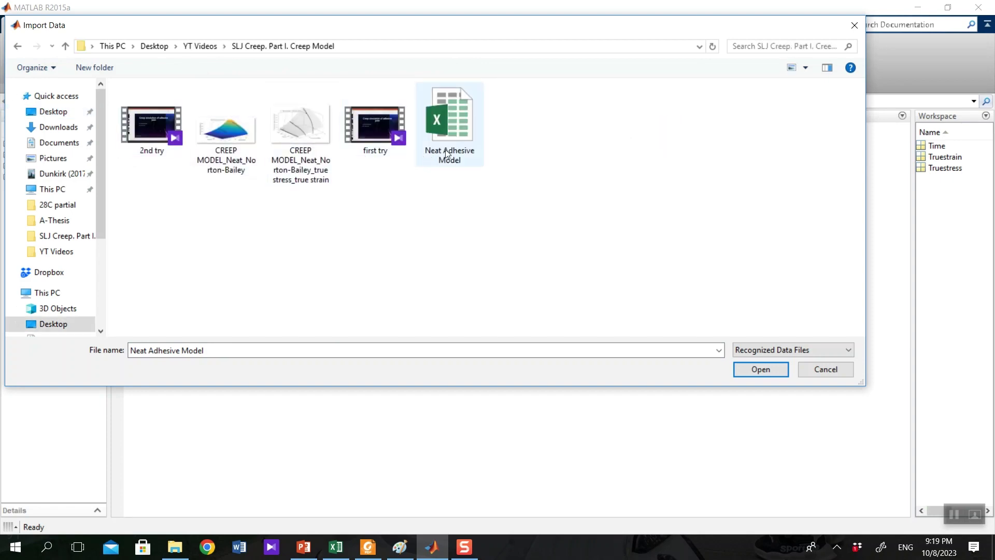
double_click(451, 134)
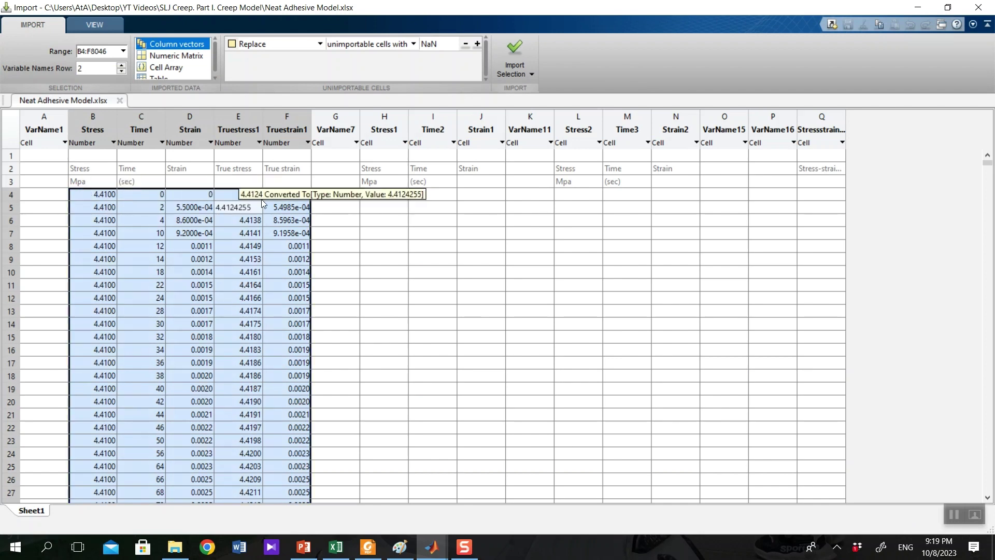
Step: Import the True stress range E4:E8046 into the workspace as Truestress1
click(244, 195)
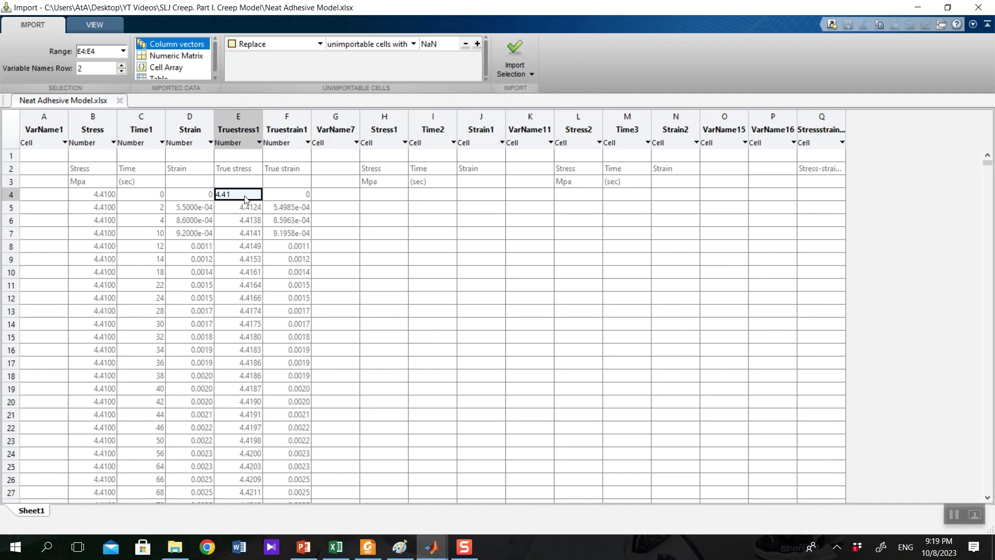
key(ctrl+shift+Down)
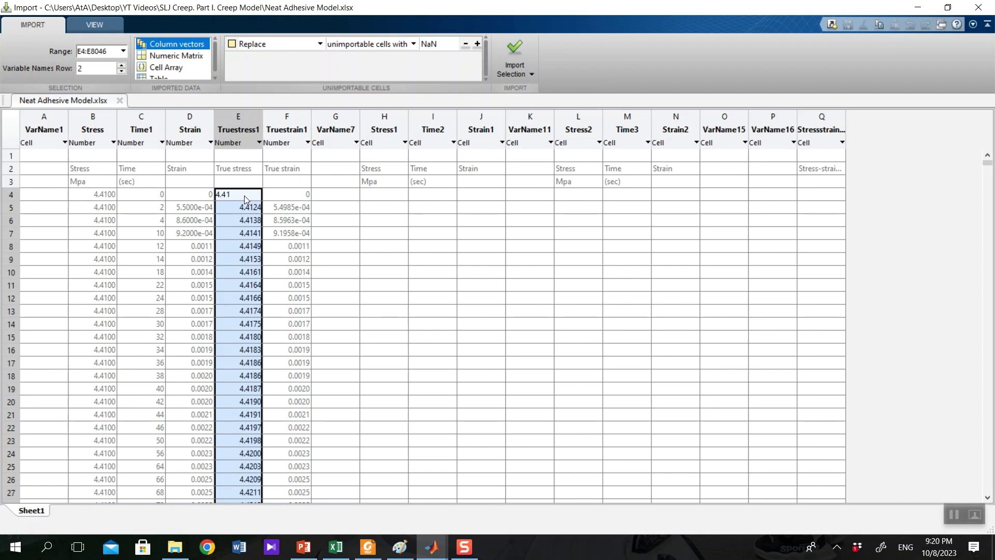
key(Escape)
double_click(245, 200)
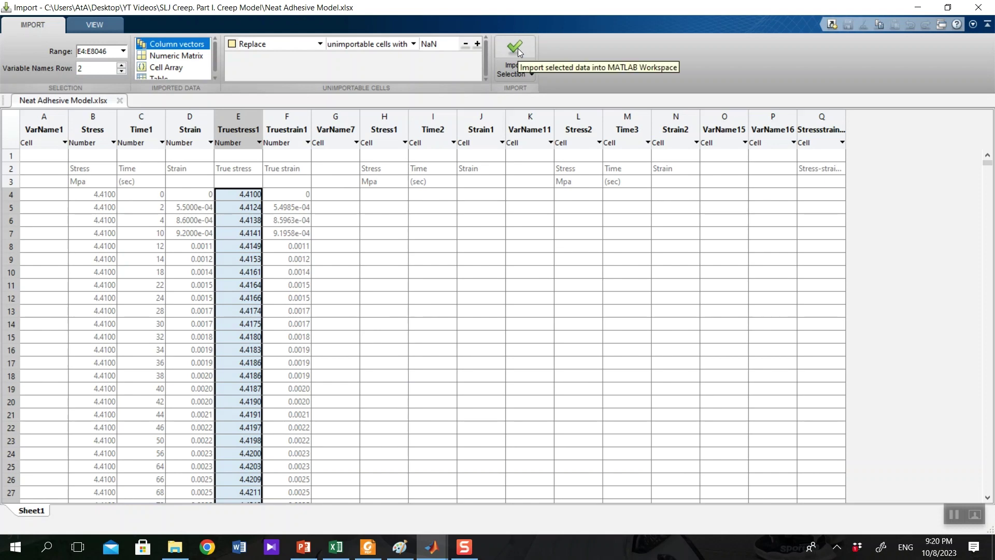
click(518, 48)
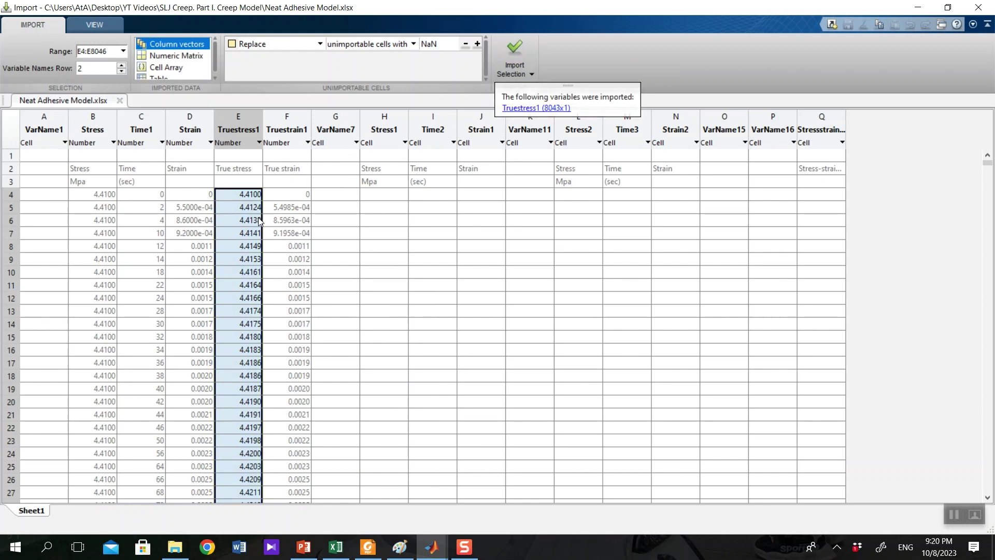
double_click(141, 196)
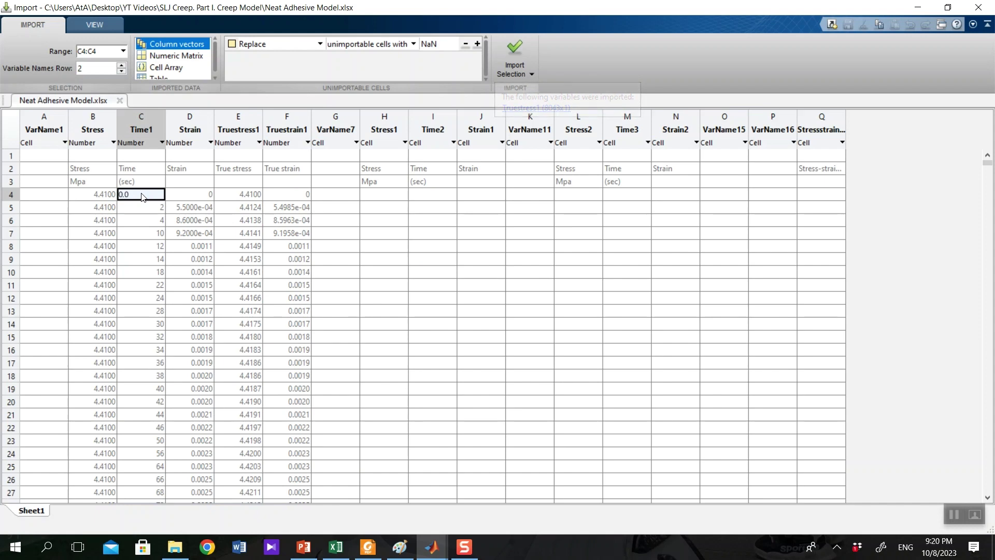
Step: Import C4:C8046 as Time1 and F4:F8046 as Truestrain1, then close the Import window
key(ctrl+shift+Down)
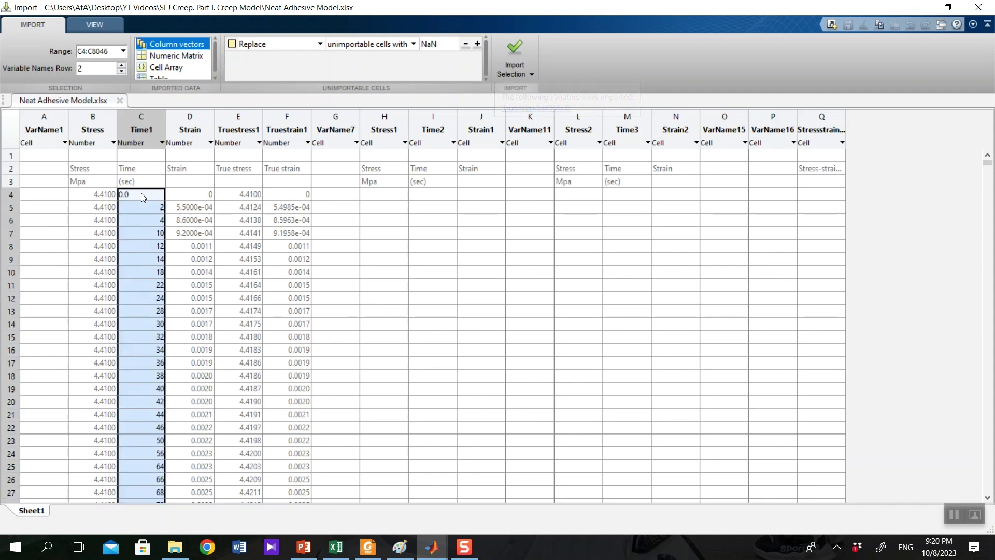
click(515, 47)
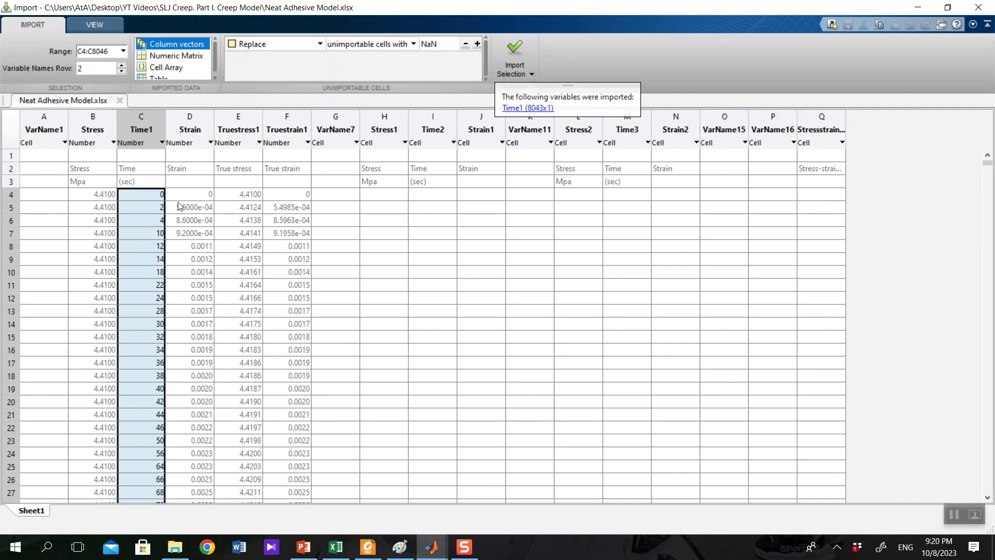
click(294, 197)
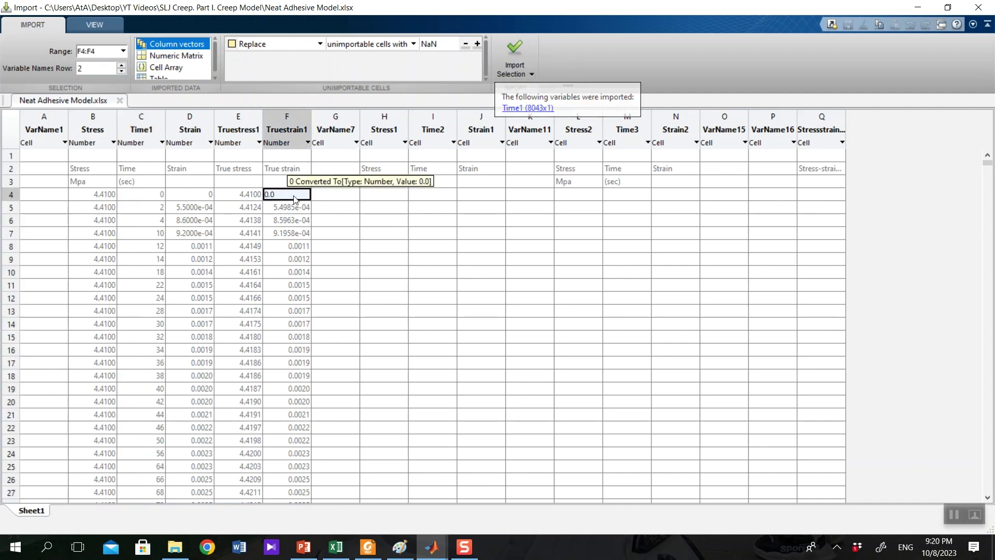
key(ctrl+shift+Down)
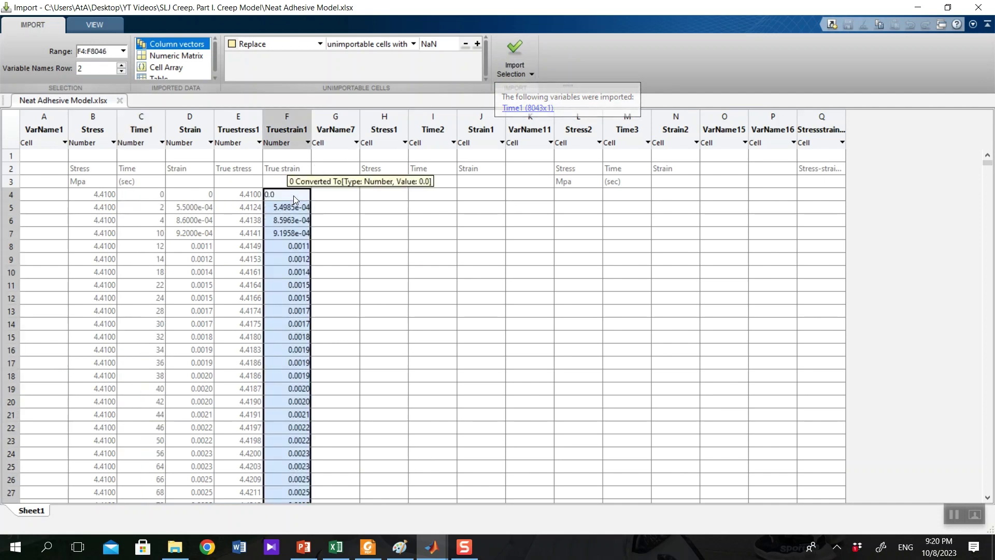
click(515, 52)
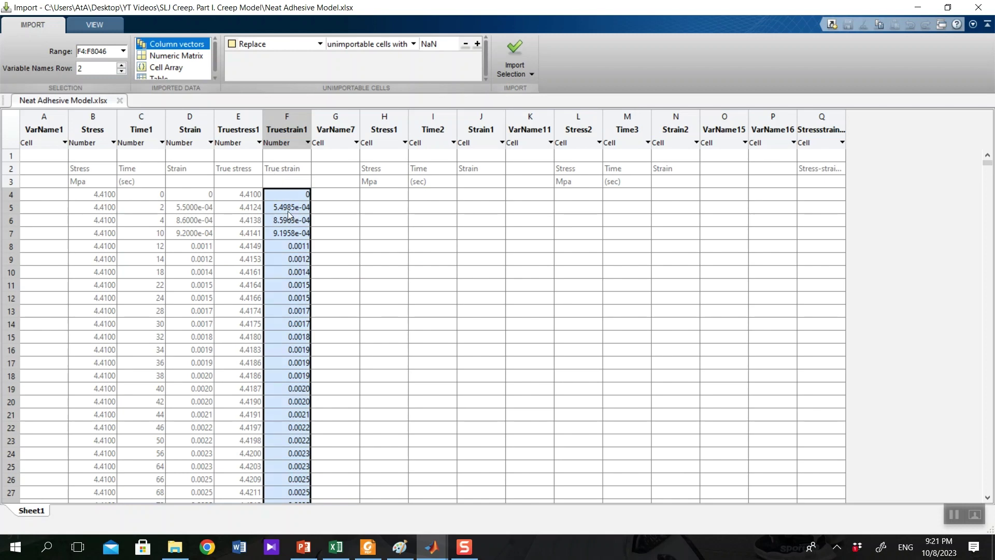
mouse_move(291, 195)
click(979, 7)
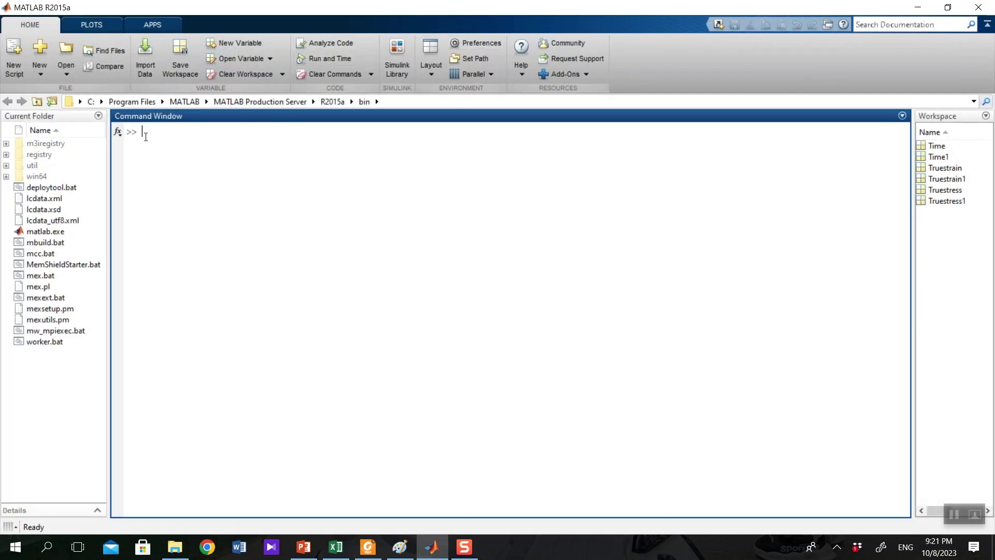
Step: Launch Curve Fitting from the APPS tab and maximize its window
click(150, 27)
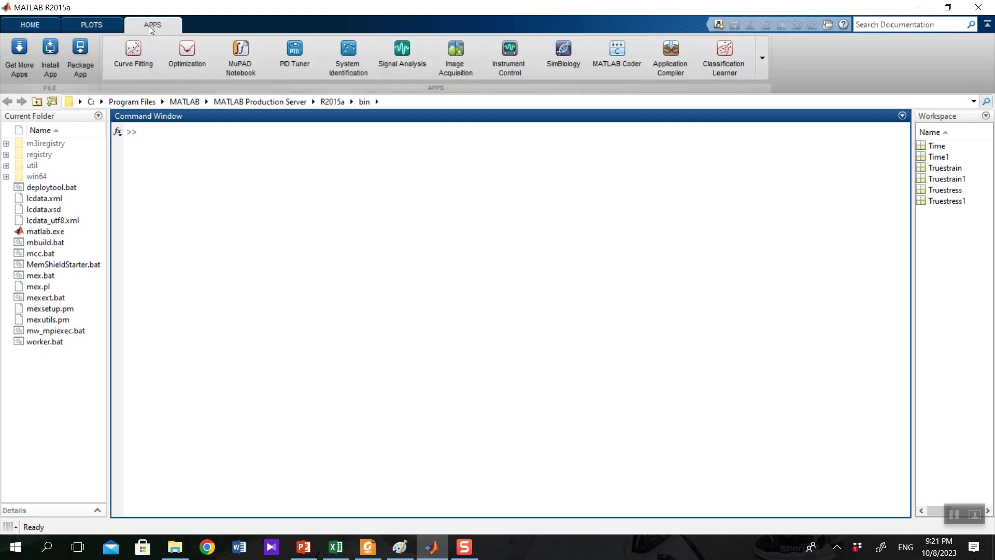
click(136, 58)
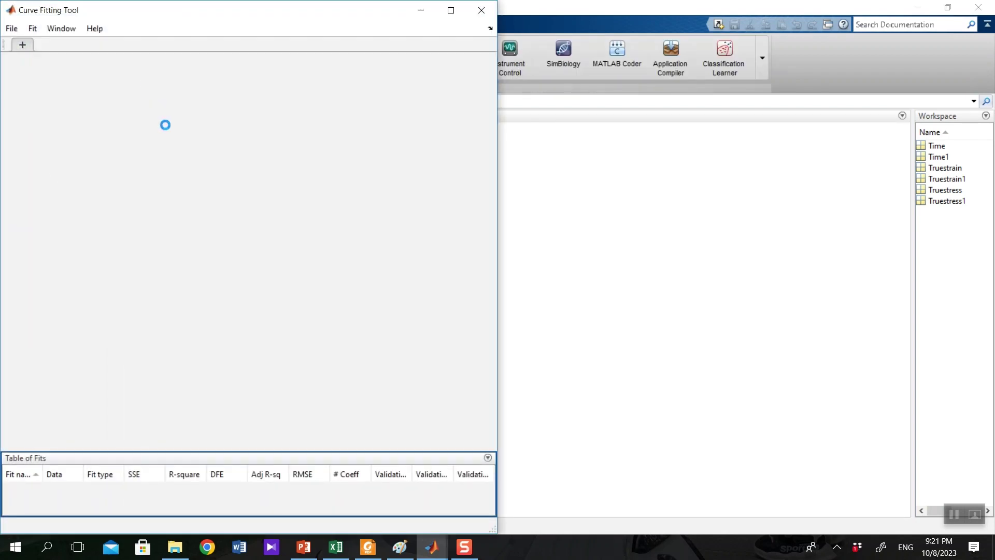
drag(380, 22, 539, 26)
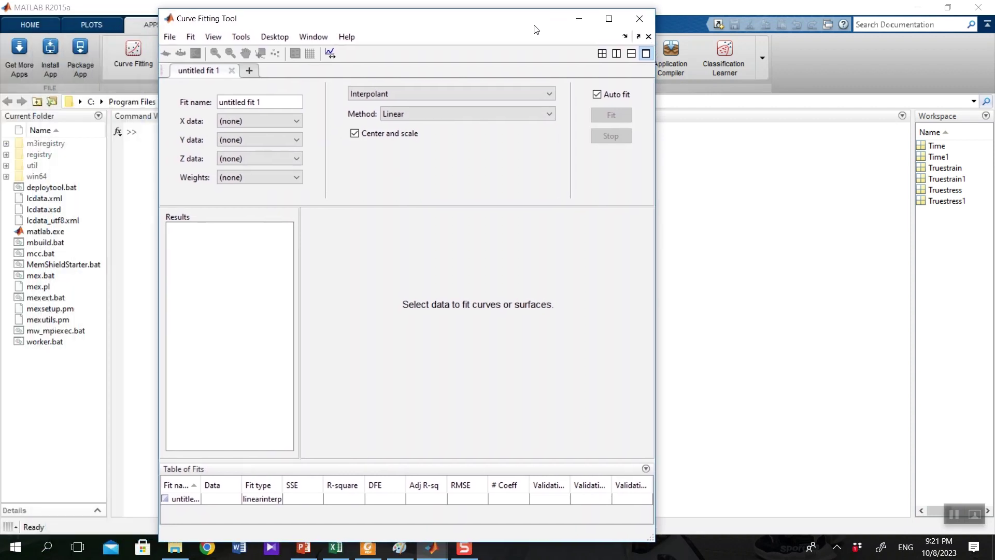
click(608, 22)
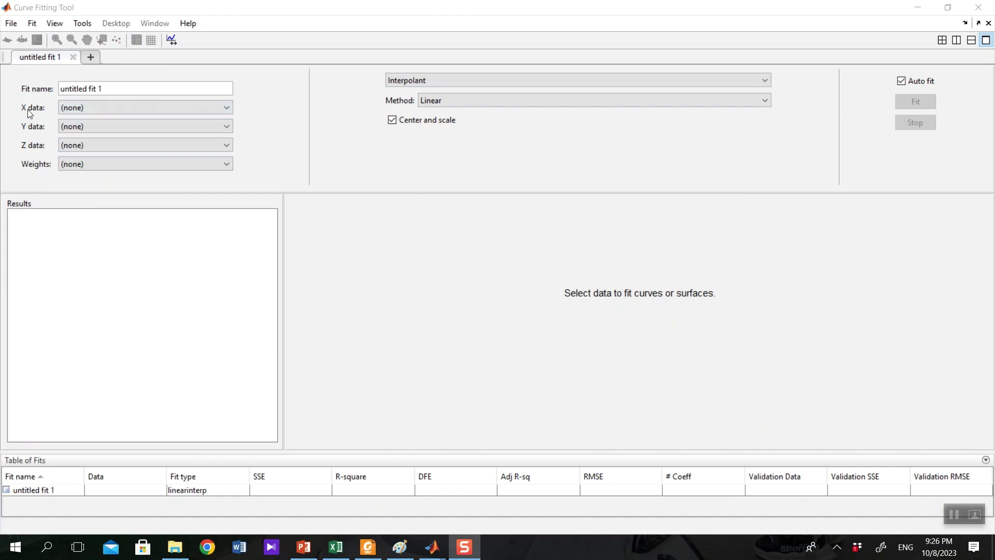
Step: Set X data to Time, Y to Truestress, Z to Truestrain, and rotate the 3-D surface
click(88, 107)
click(82, 133)
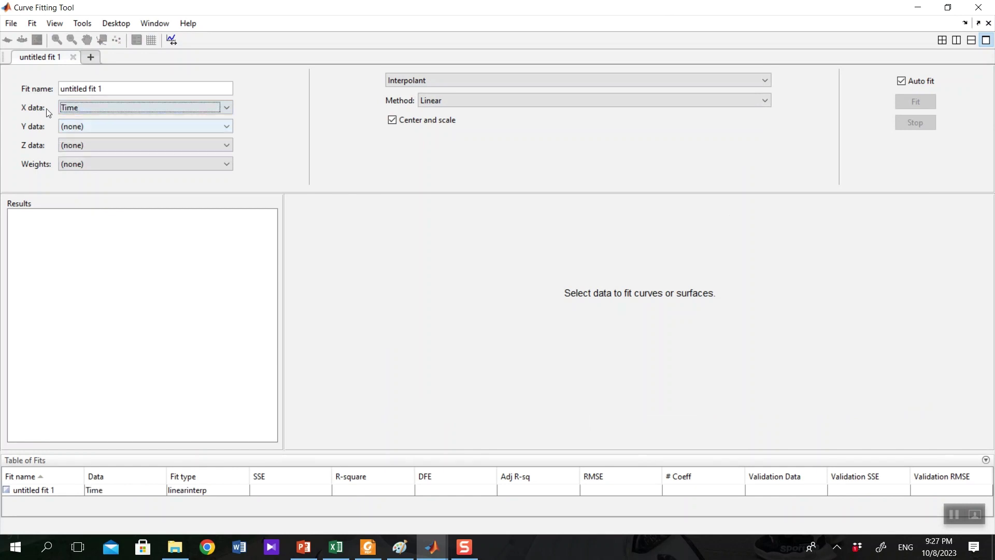
click(102, 128)
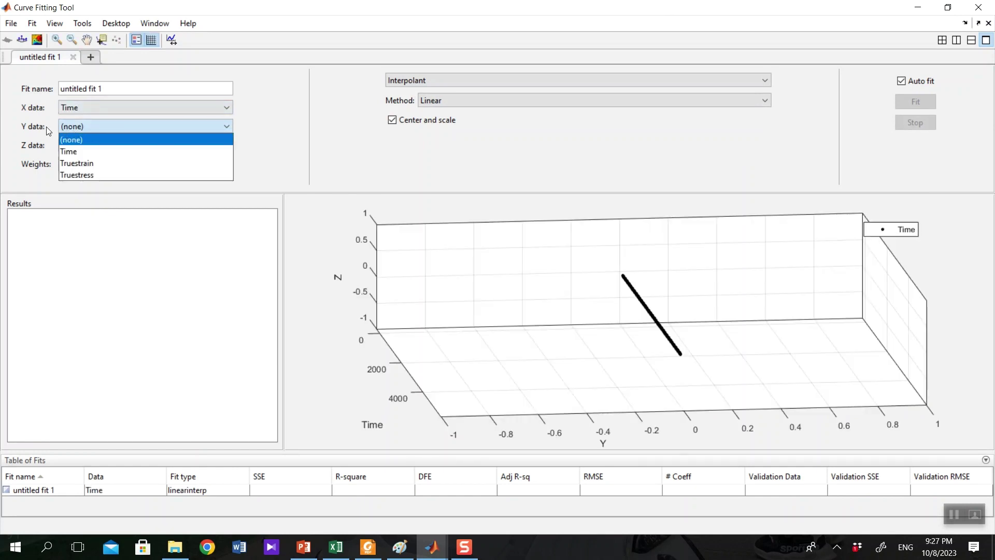
click(95, 176)
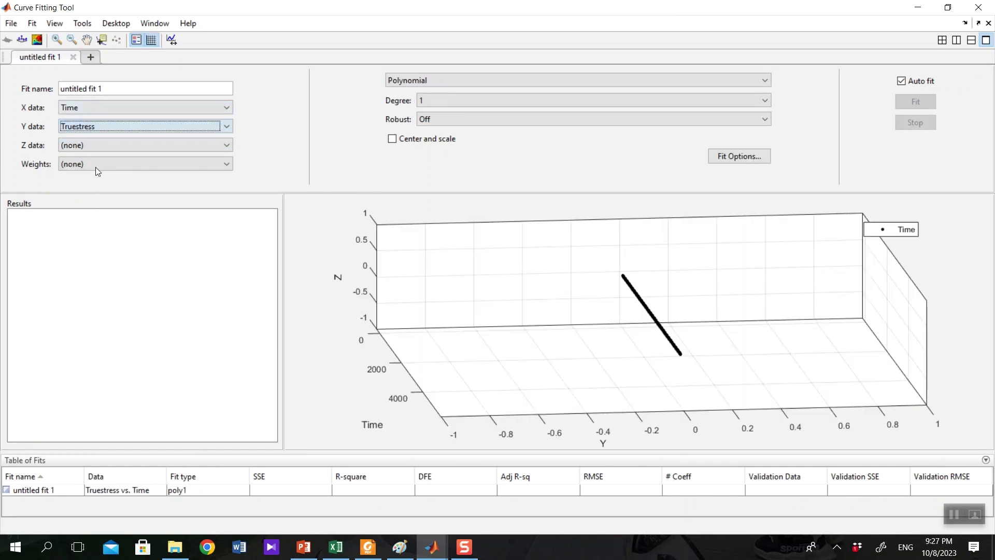
click(79, 144)
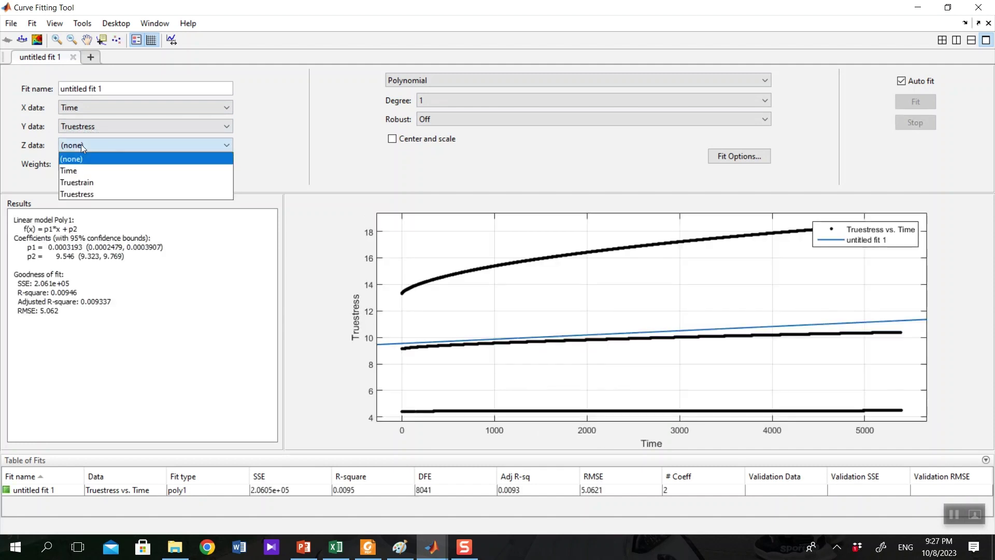
click(88, 182)
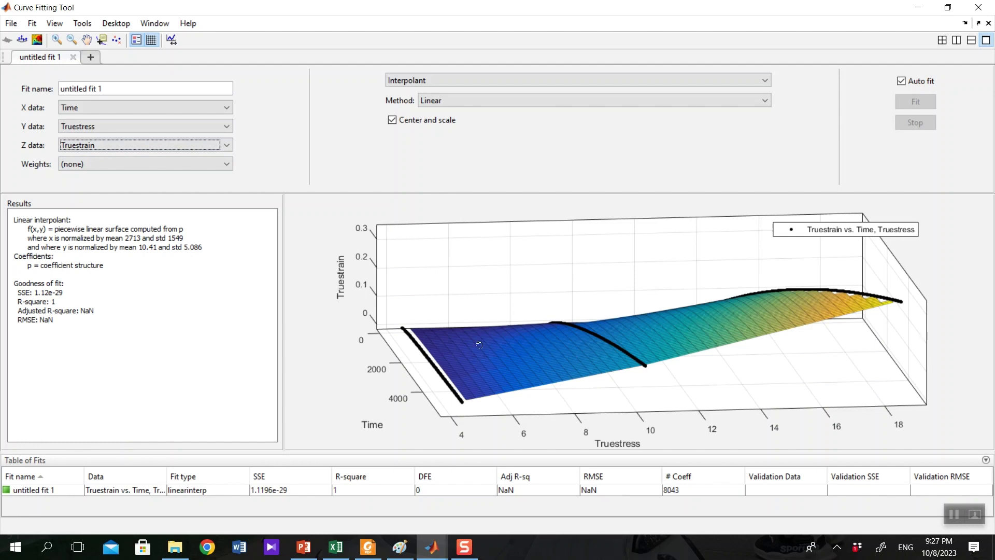
drag(480, 345, 545, 391)
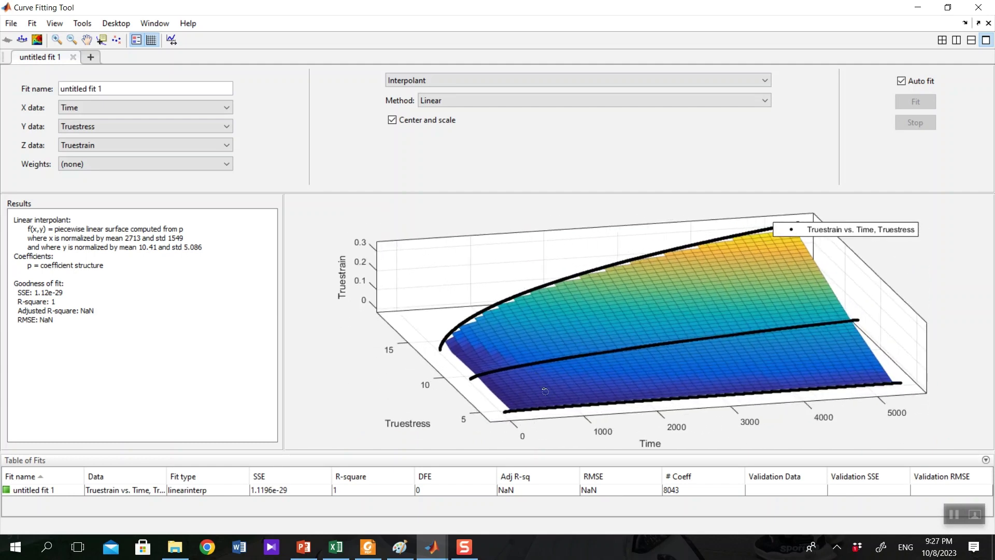
Step: Switch the fit type to Custom Equation a*x^n*y^m, giving a=7.857e-05, n=0.3365, m=1.886
click(503, 80)
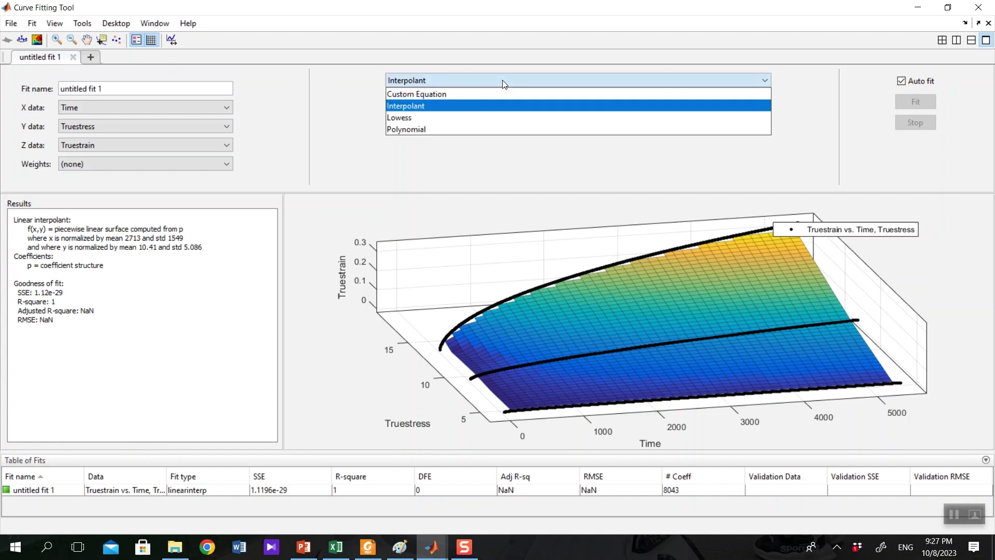
click(451, 95)
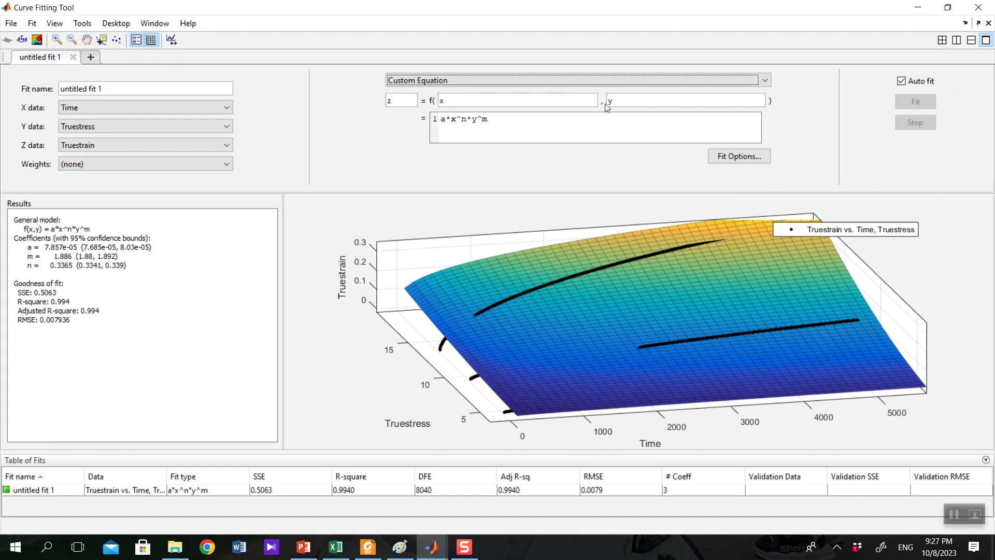
drag(495, 121, 438, 120)
click(468, 120)
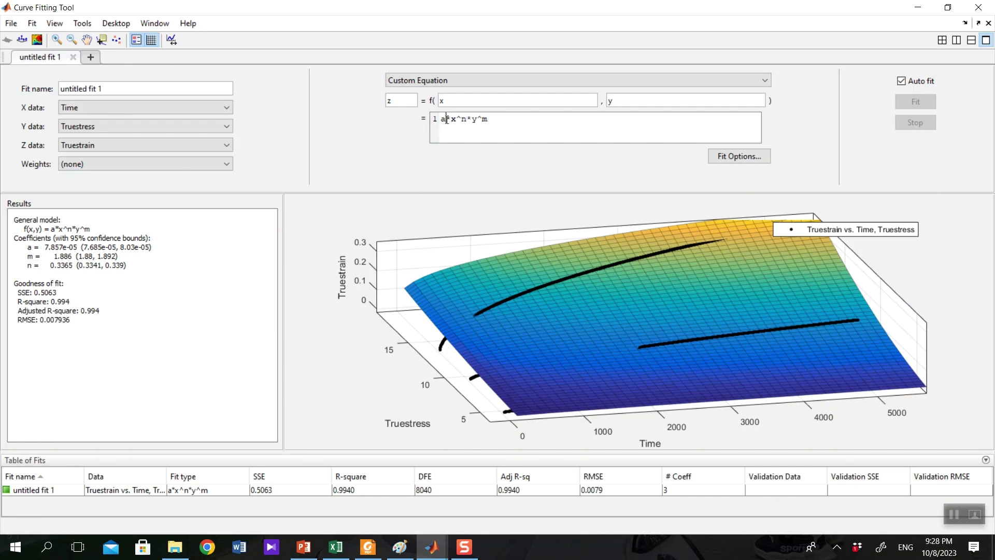
double_click(444, 119)
double_click(463, 119)
double_click(484, 119)
drag(704, 328, 598, 386)
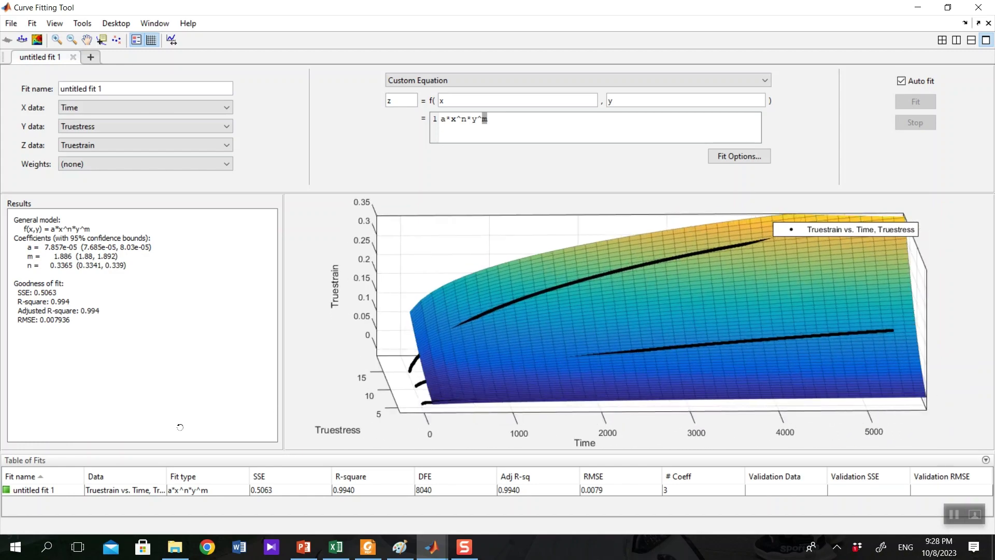